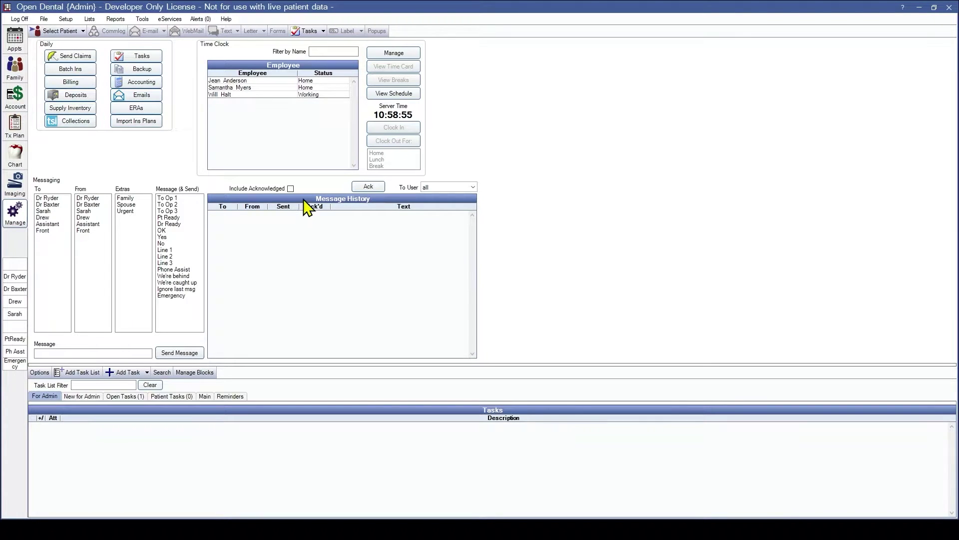
Open the security settings and display the permissions of the Regular Users group.
{"action": "left_click", "coordinate": [69, 23]}
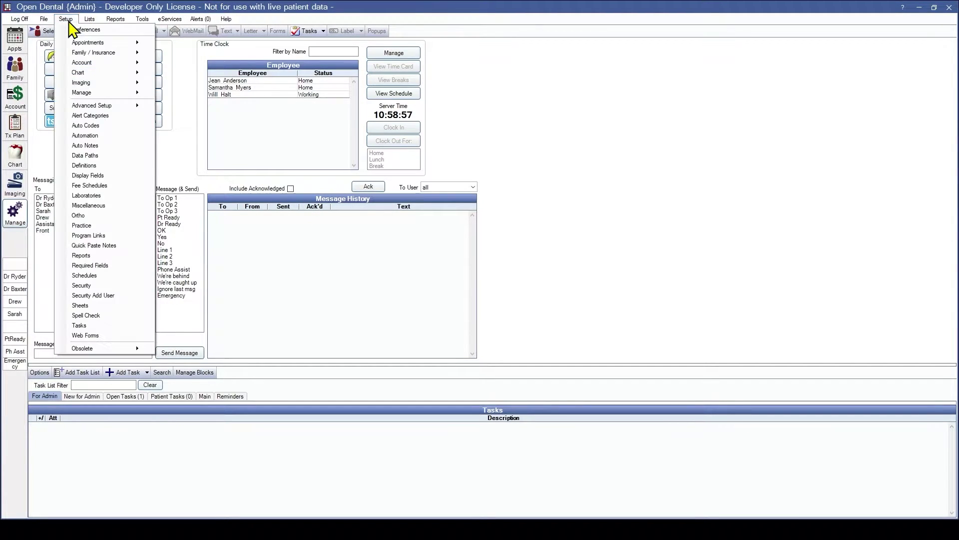
{"action": "left_click", "coordinate": [95, 297]}
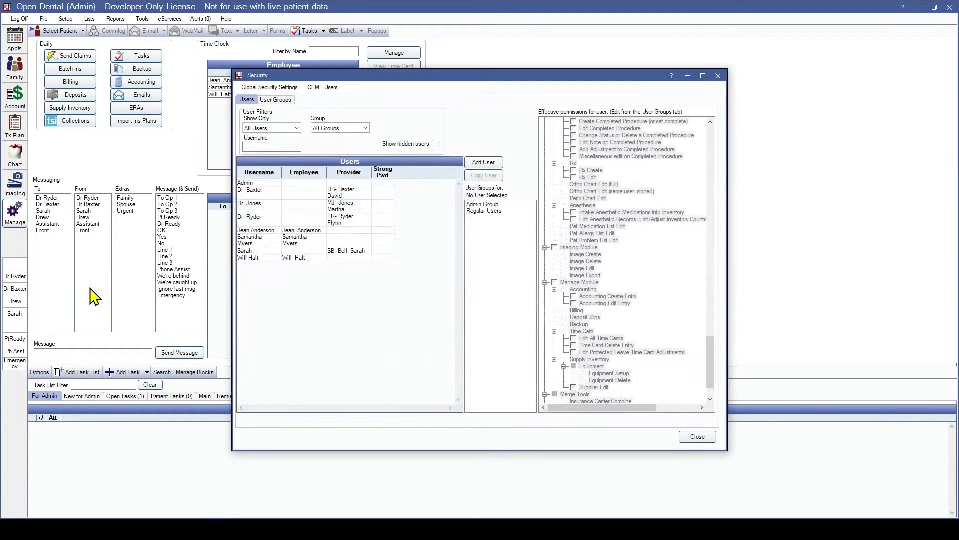
{"action": "left_click", "coordinate": [280, 100]}
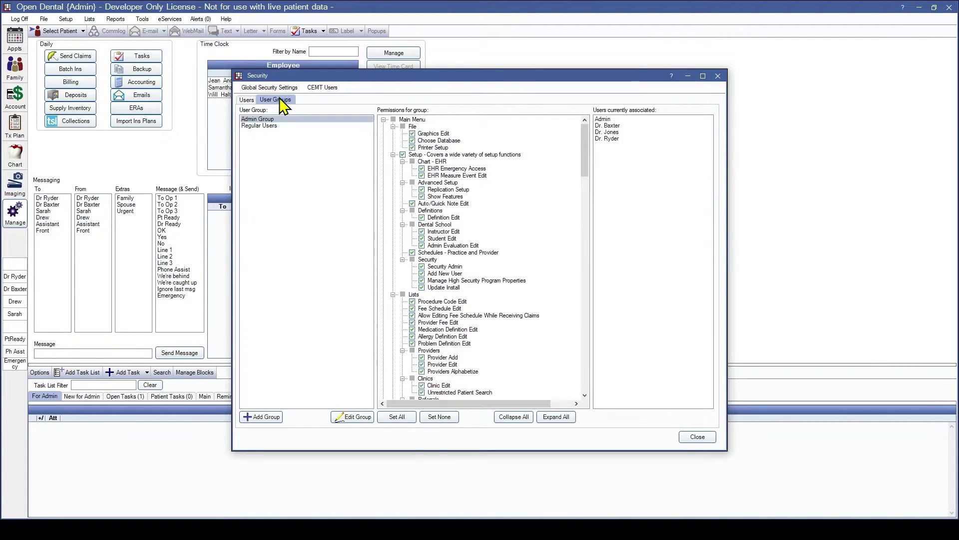
{"action": "left_click", "coordinate": [283, 126]}
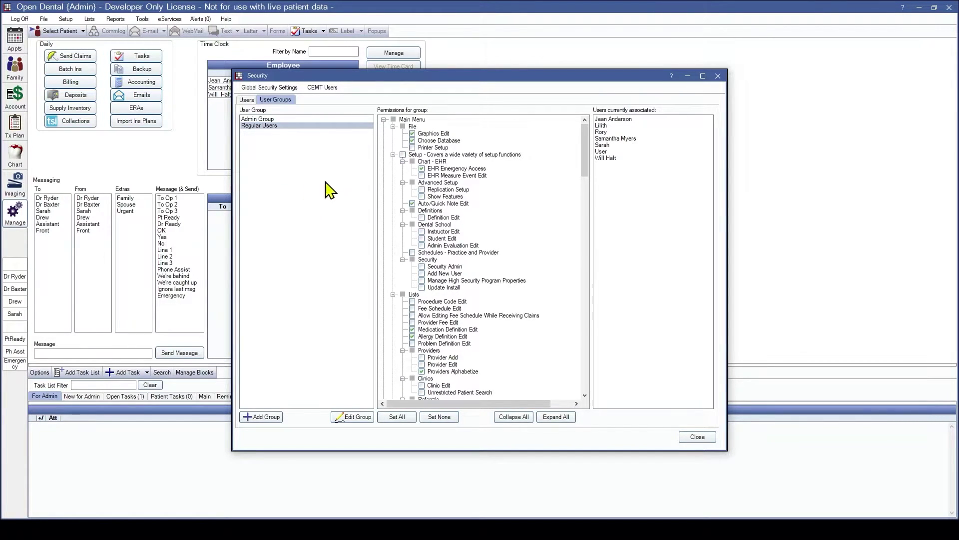
Collapse the permission categories above Manage Module and its Accounting branch to examine the Time Card permissions.
{"action": "left_click", "coordinate": [384, 120]}
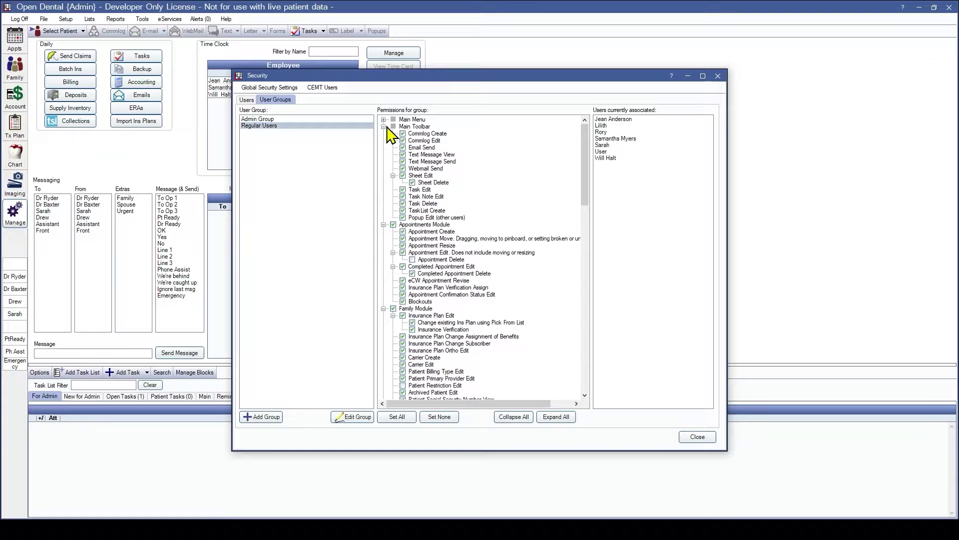
{"action": "left_click", "coordinate": [384, 127]}
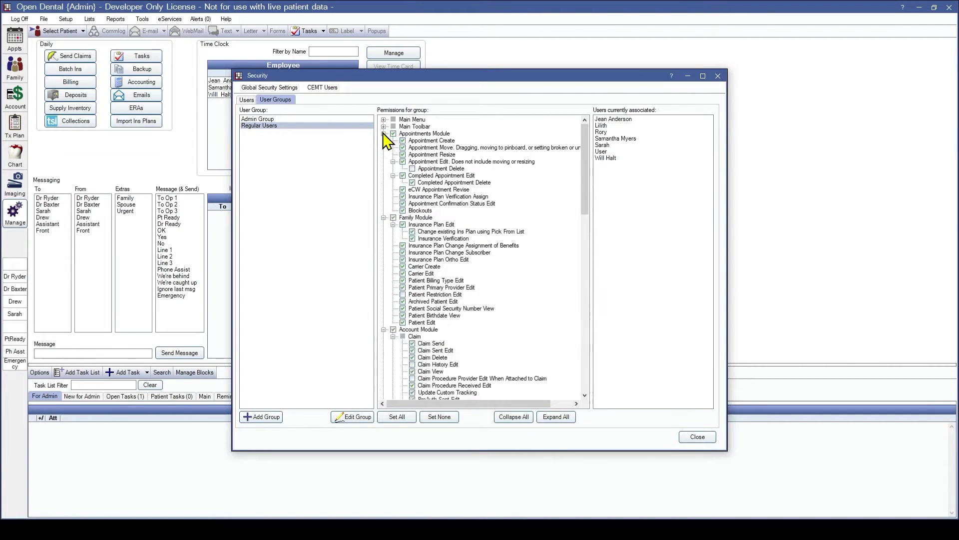
{"action": "left_click", "coordinate": [384, 134]}
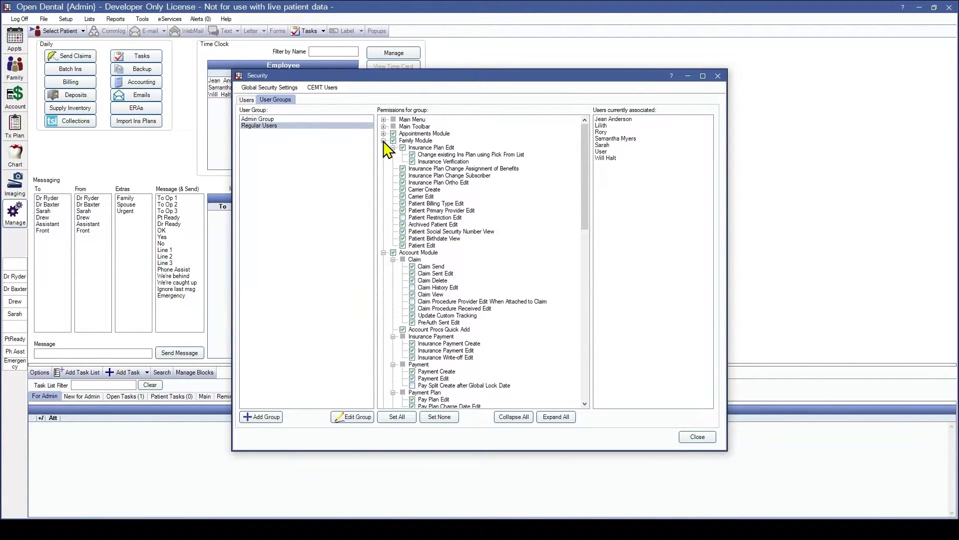
{"action": "left_click", "coordinate": [383, 141]}
{"action": "left_click", "coordinate": [383, 147]}
{"action": "left_click", "coordinate": [383, 154]}
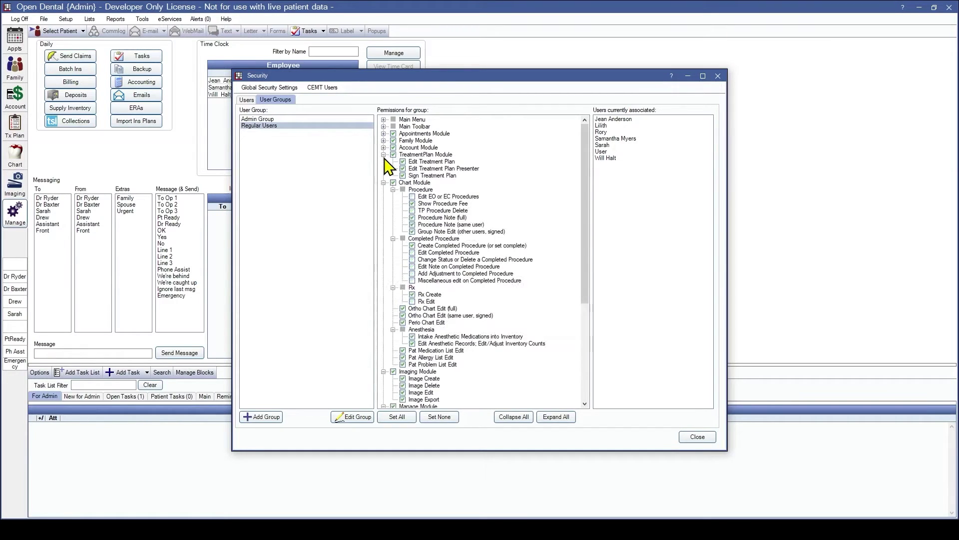
{"action": "left_click", "coordinate": [383, 161]}
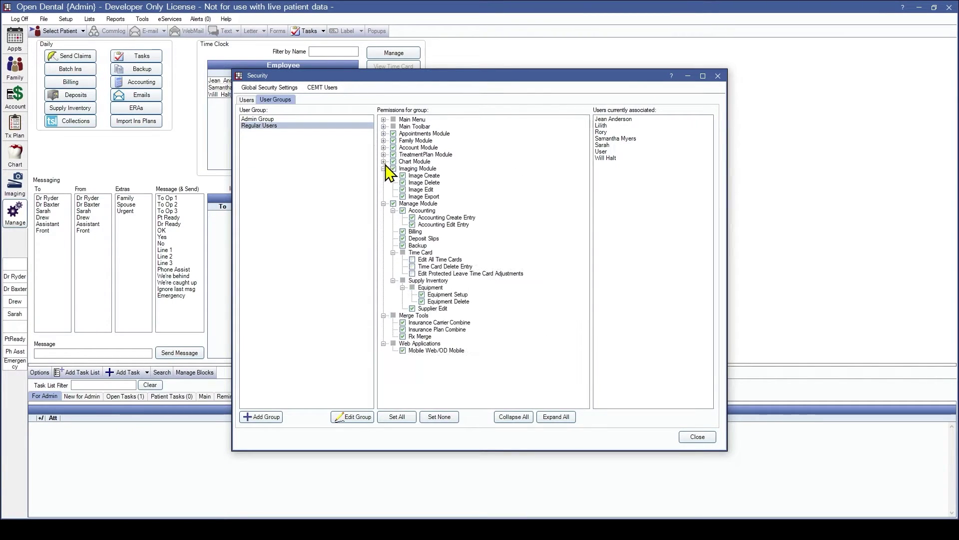
{"action": "left_click", "coordinate": [384, 168]}
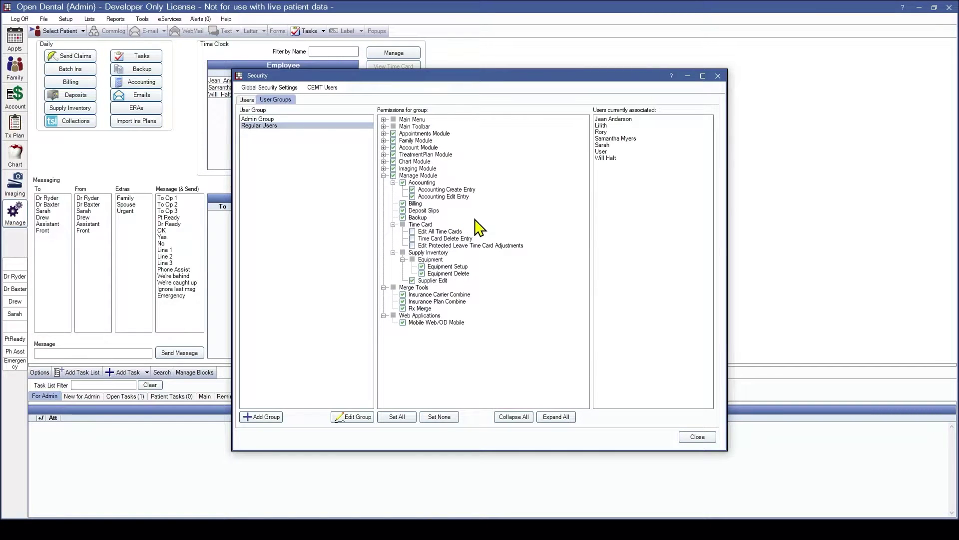
{"action": "left_click", "coordinate": [394, 183]}
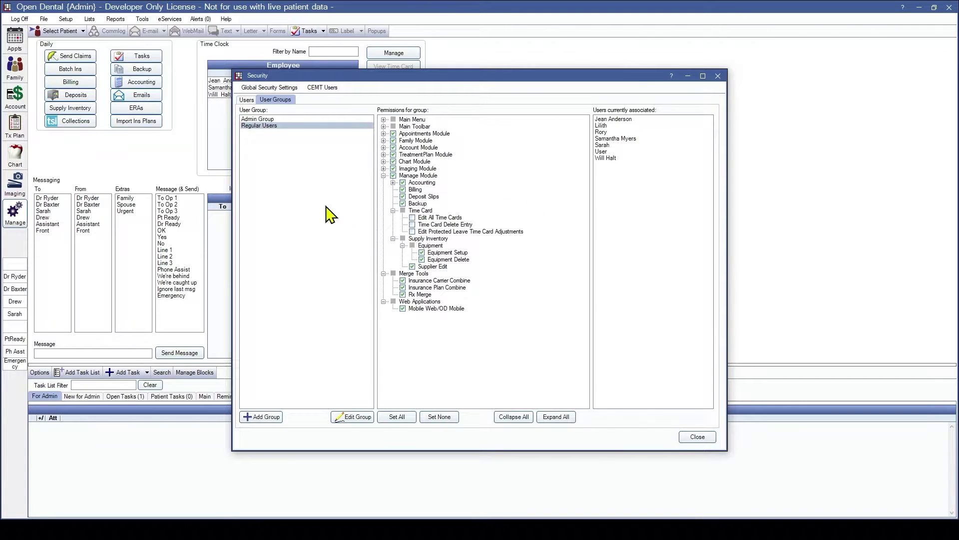
Enable time card security globally, block users from editing their own time card except in the current pay period, and close the security settings.
{"action": "left_click", "coordinate": [281, 86]}
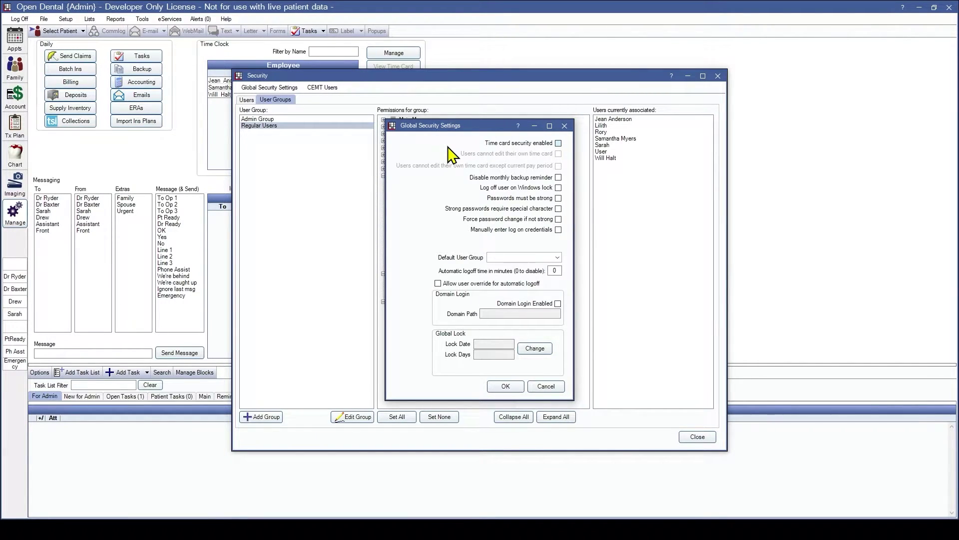
{"action": "left_click", "coordinate": [559, 143]}
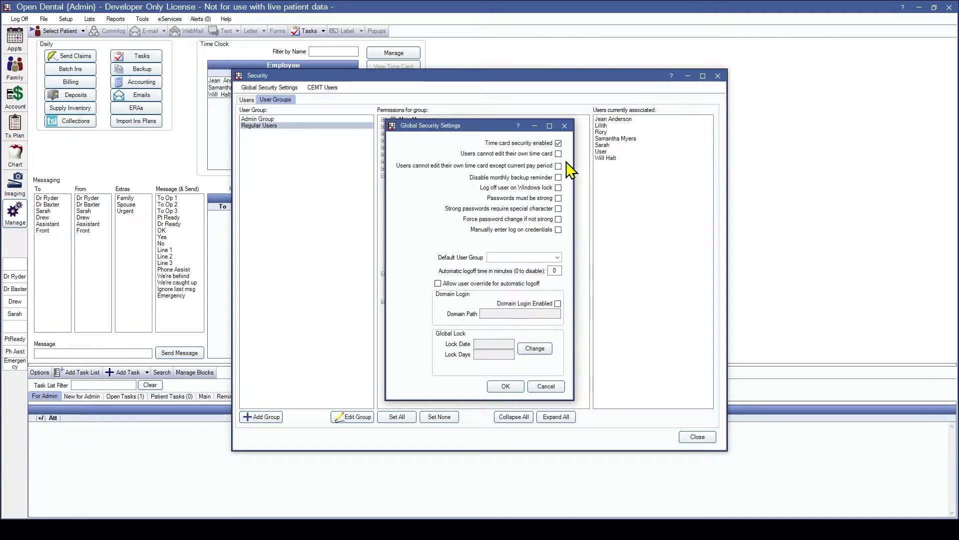
{"action": "left_click", "coordinate": [559, 167]}
{"action": "left_click", "coordinate": [518, 390]}
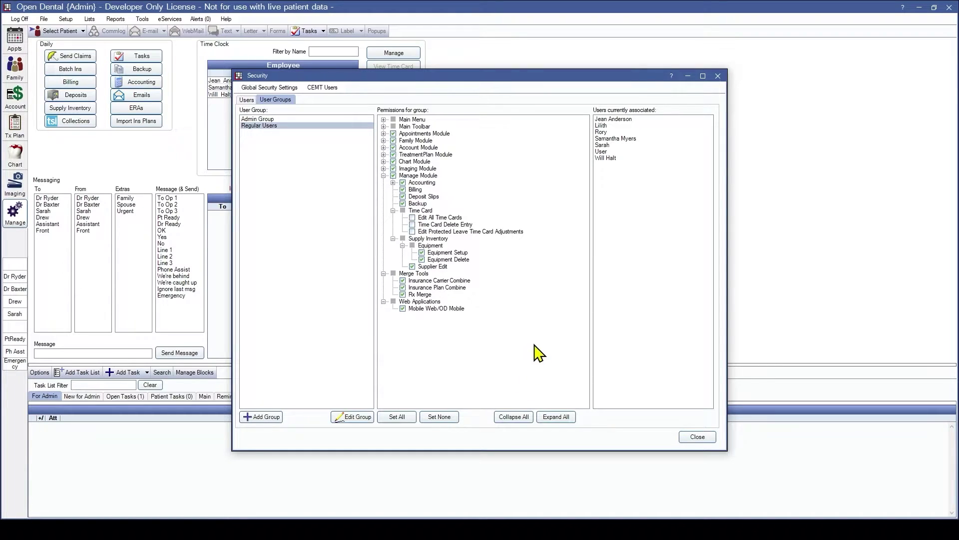
{"action": "left_click", "coordinate": [698, 437]}
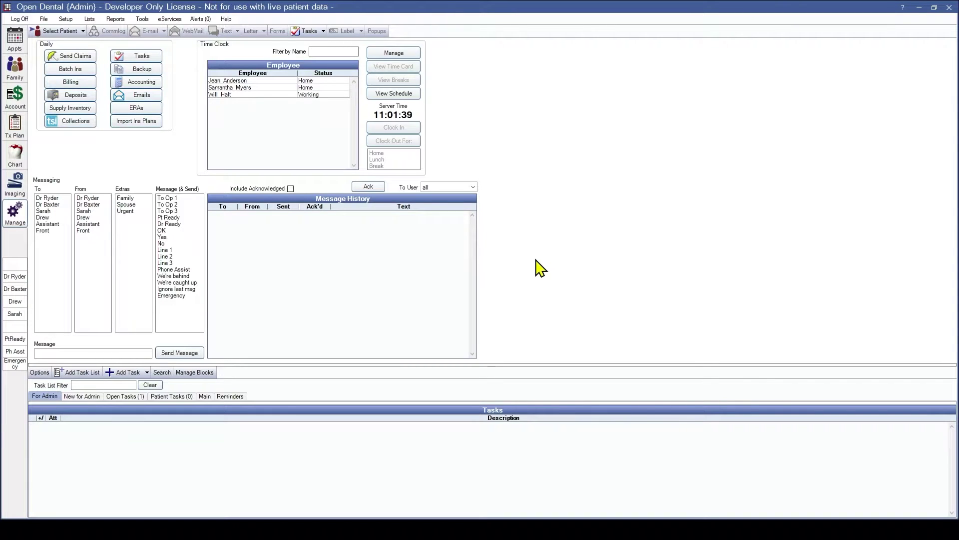
Open the time card setup and review the dates of the existing pay period.
{"action": "left_click", "coordinate": [69, 19]}
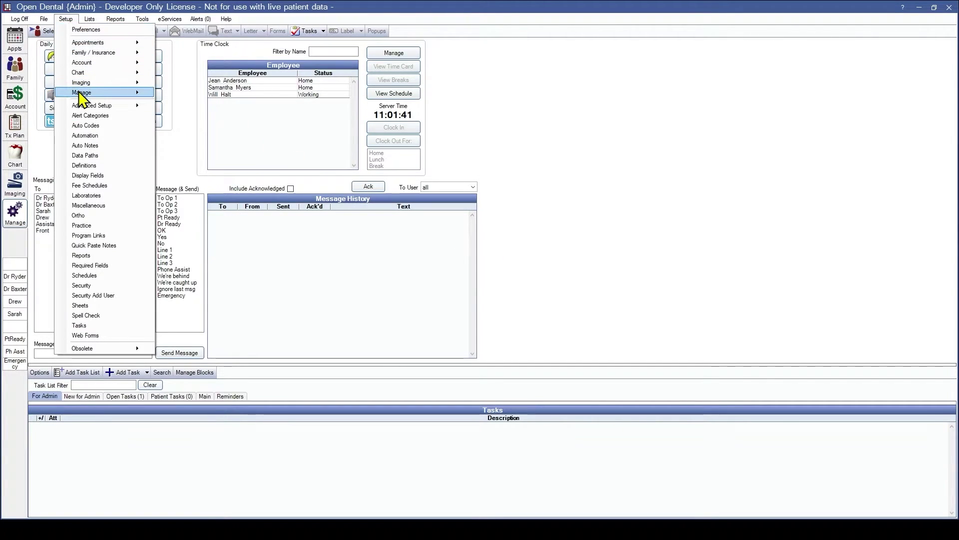
{"action": "mouse_move", "coordinate": [80, 93]}
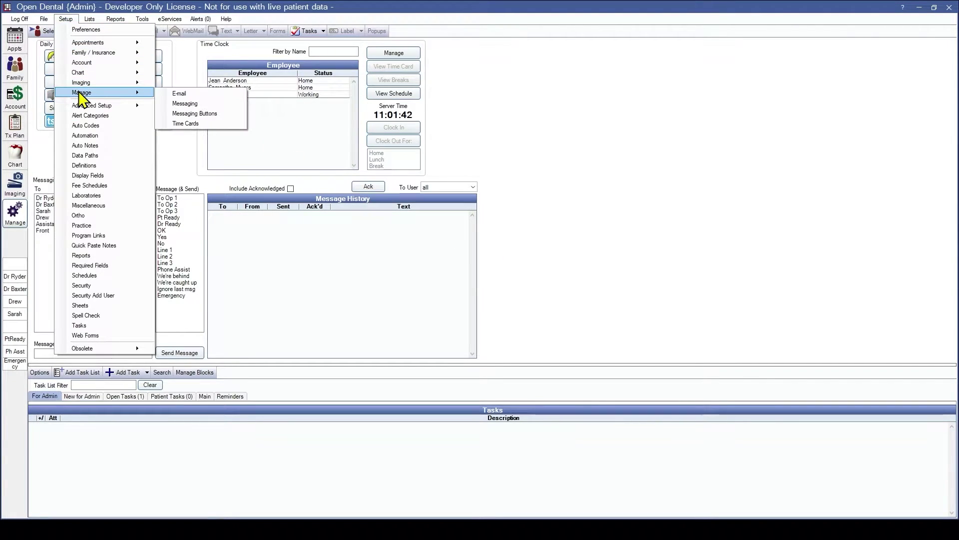
{"action": "left_click", "coordinate": [184, 125]}
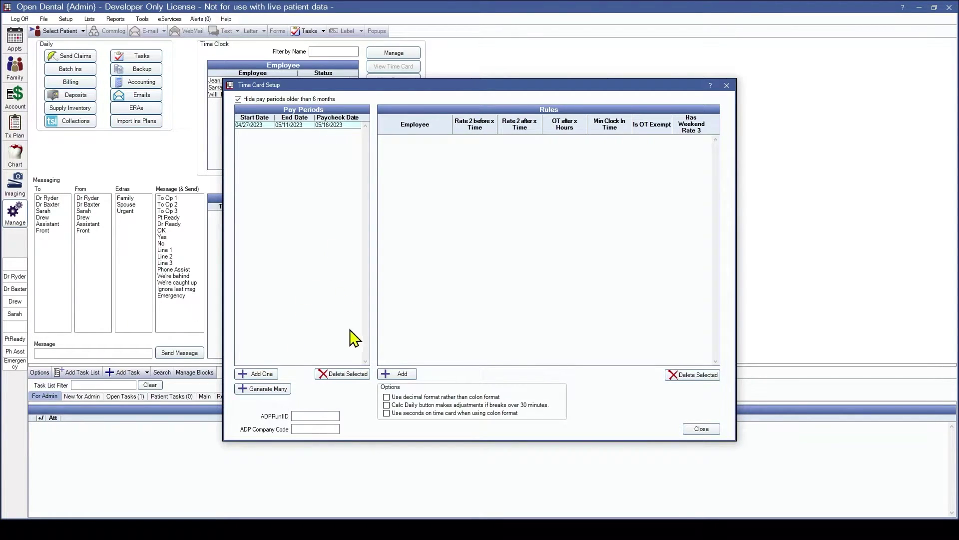
{"action": "double_click", "coordinate": [301, 125]}
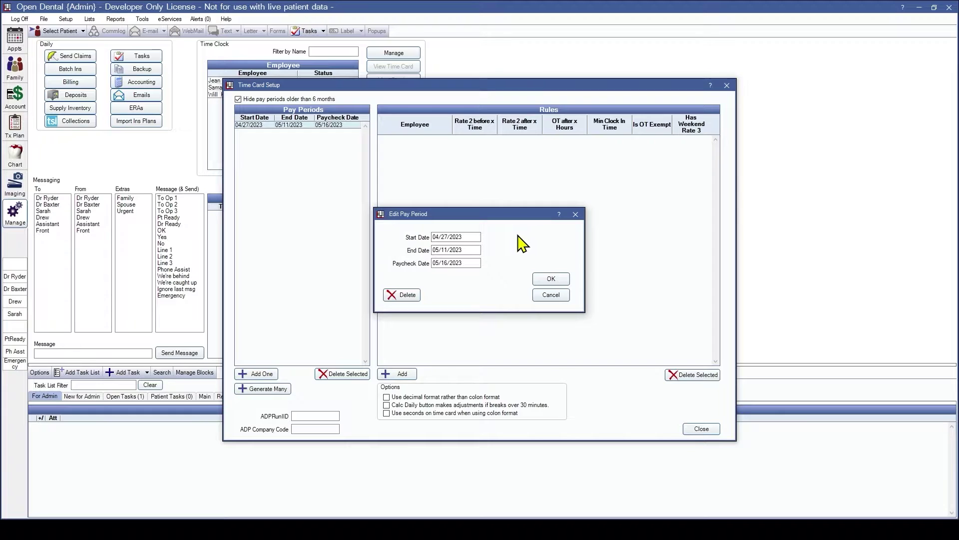
{"action": "left_click", "coordinate": [565, 279]}
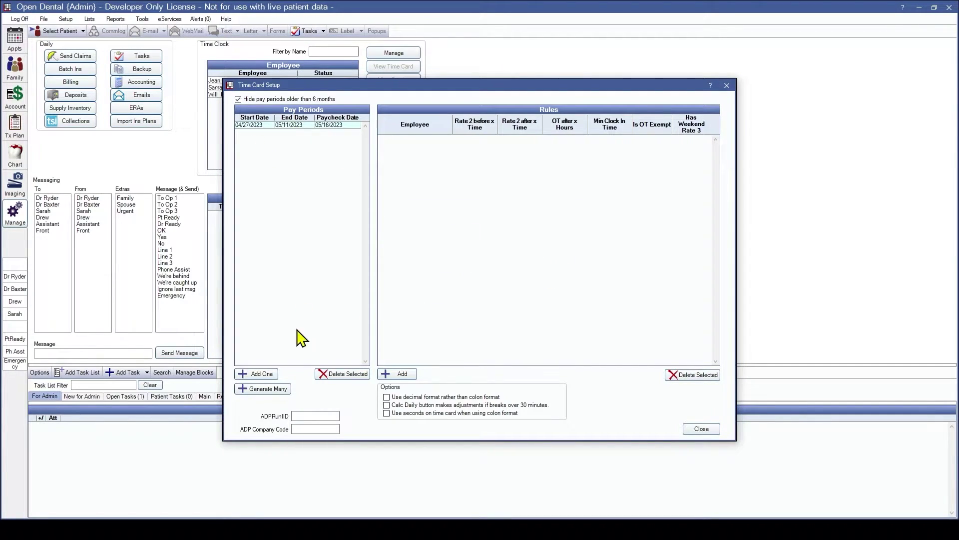
Generate 20 semi-monthly pay periods starting May 12, 2023, and save them to the pay period list.
{"action": "left_click", "coordinate": [283, 391]}
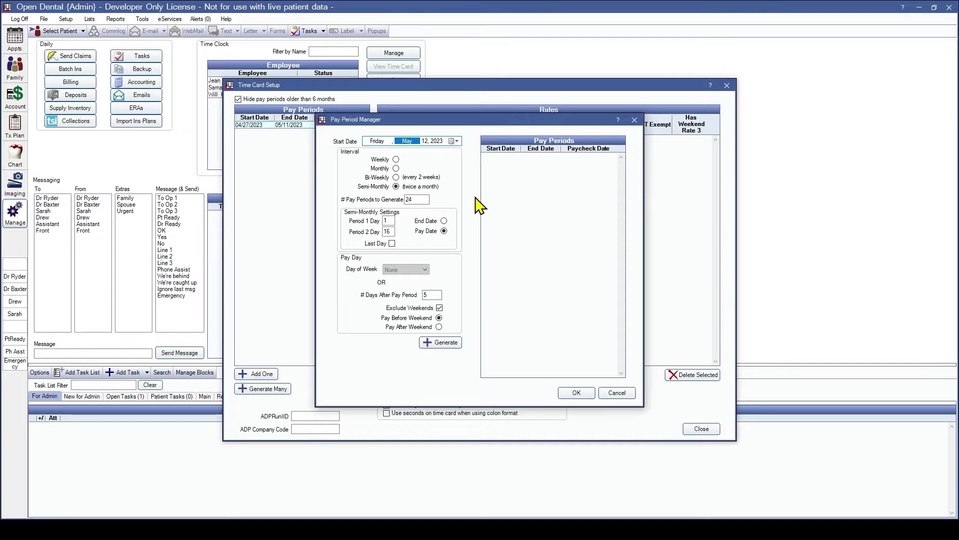
{"action": "left_click", "coordinate": [422, 199]}
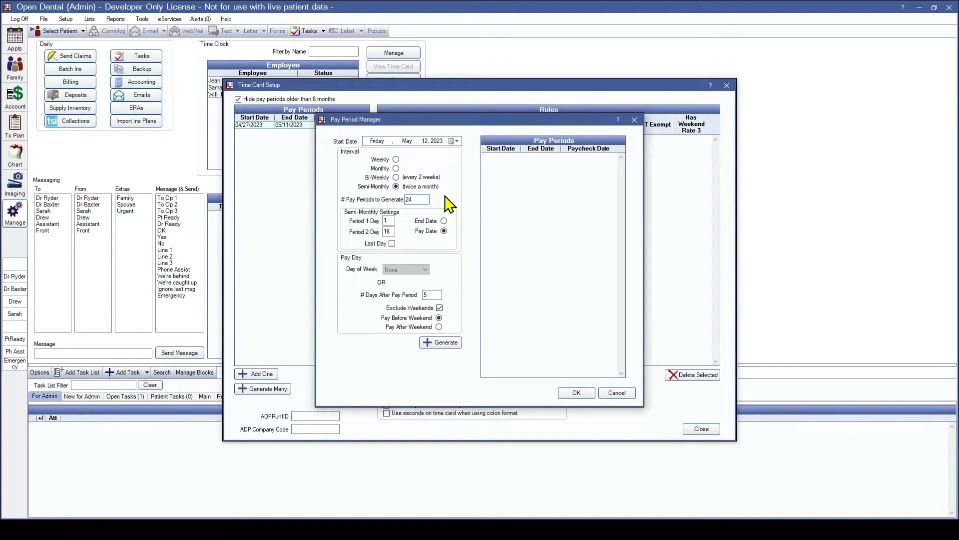
{"action": "type", "text": "0"}
{"action": "left_click", "coordinate": [452, 344]}
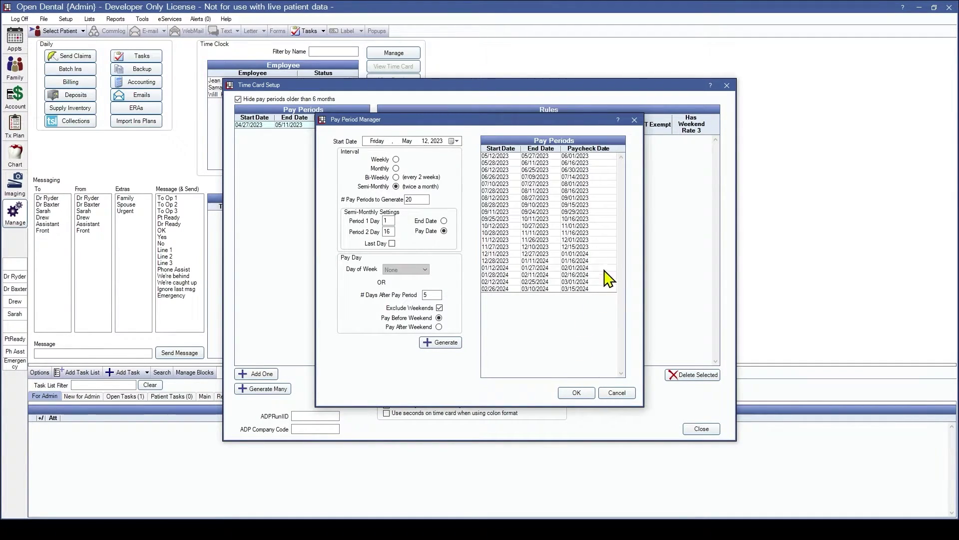
{"action": "left_click", "coordinate": [577, 393]}
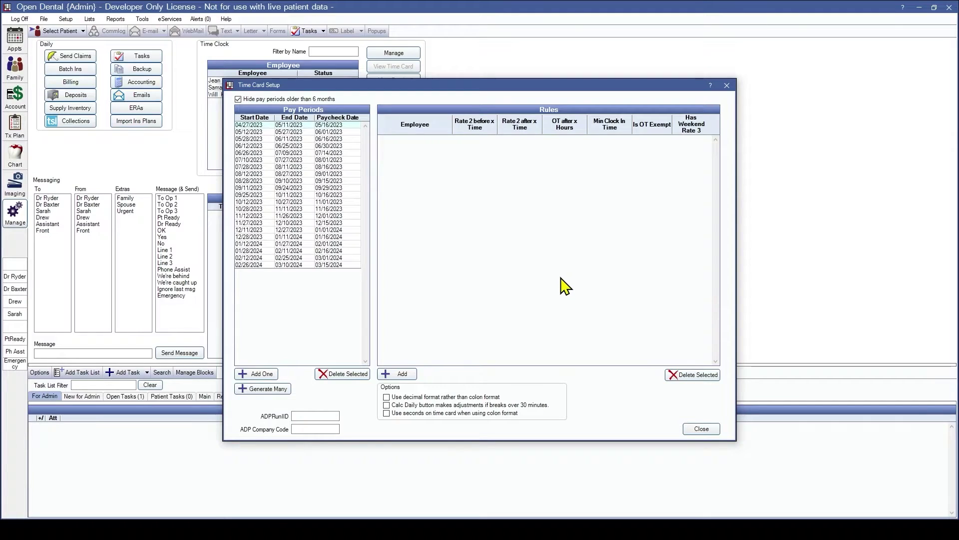
Add a time card rule for All Employees that counts overtime over 8 hours per day.
{"action": "left_click", "coordinate": [401, 374]}
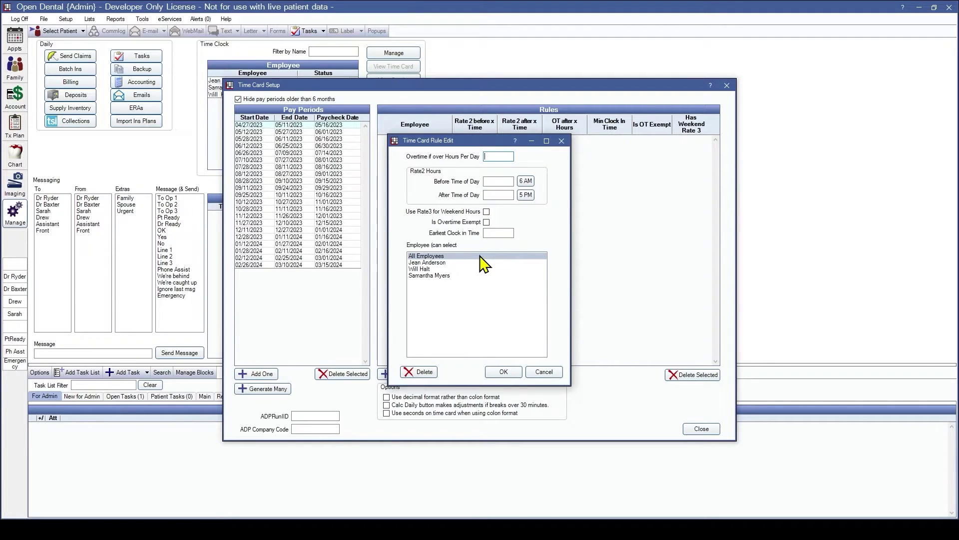
{"action": "left_click", "coordinate": [455, 261]}
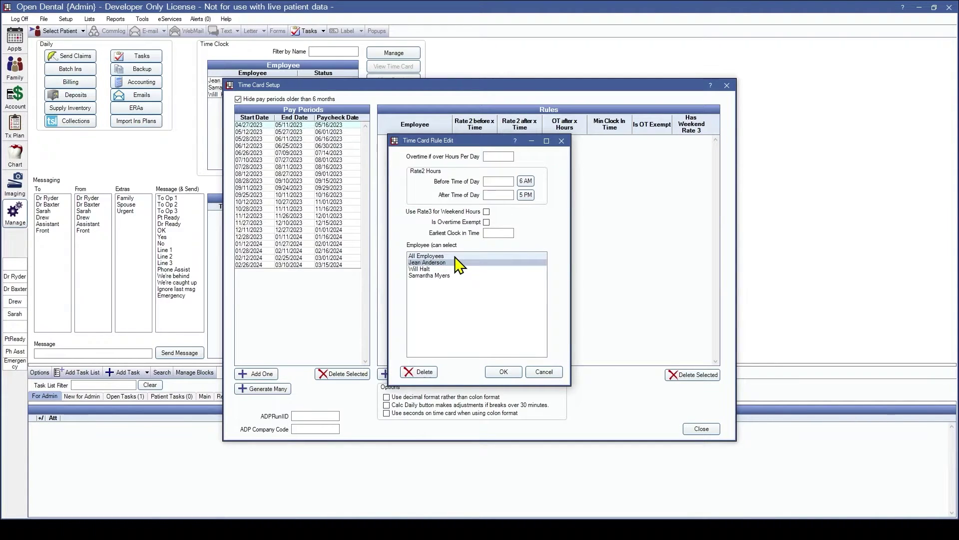
{"action": "key", "text": "Up"}
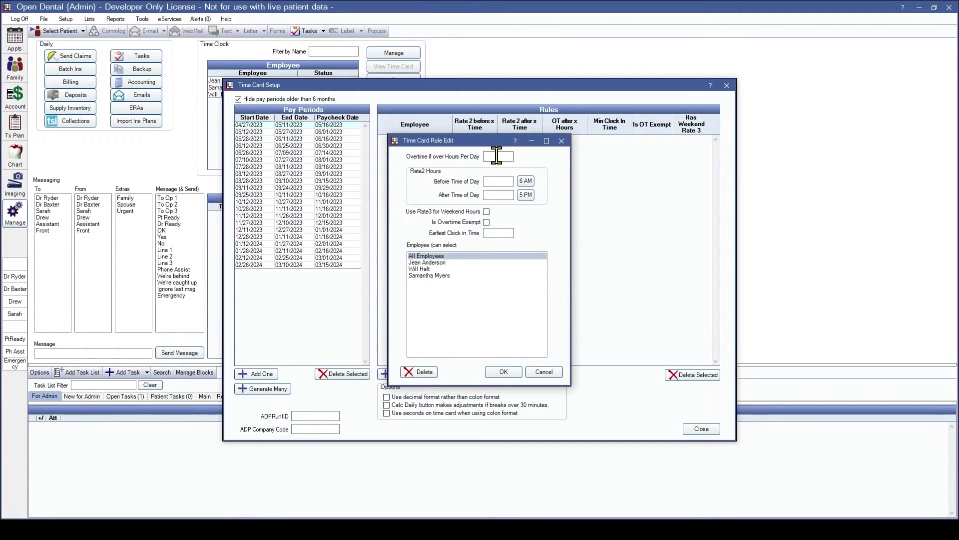
{"action": "left_click", "coordinate": [496, 156]}
{"action": "type", "text": "8"}
{"action": "left_click", "coordinate": [503, 371]}
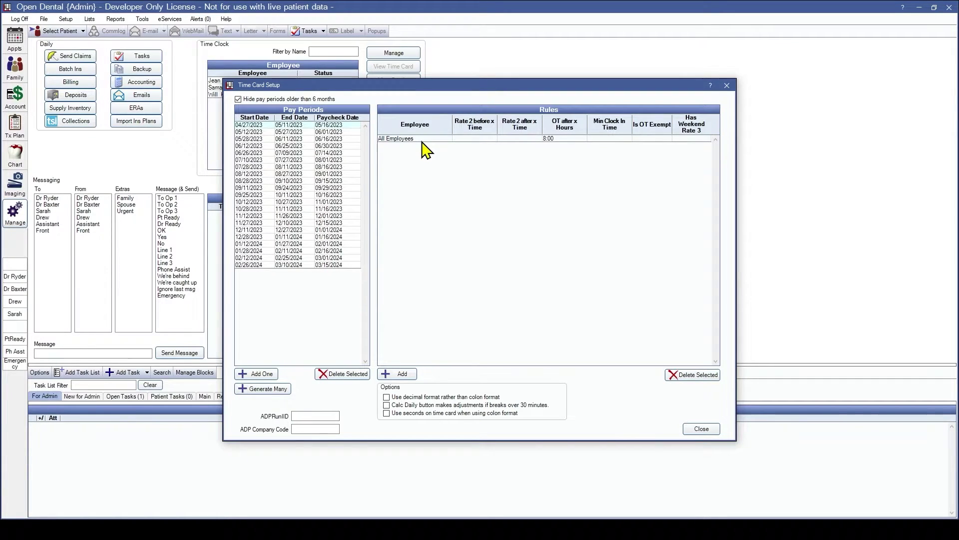
Review the settings of the All Employees overtime rule and close the time card setup.
{"action": "double_click", "coordinate": [422, 140]}
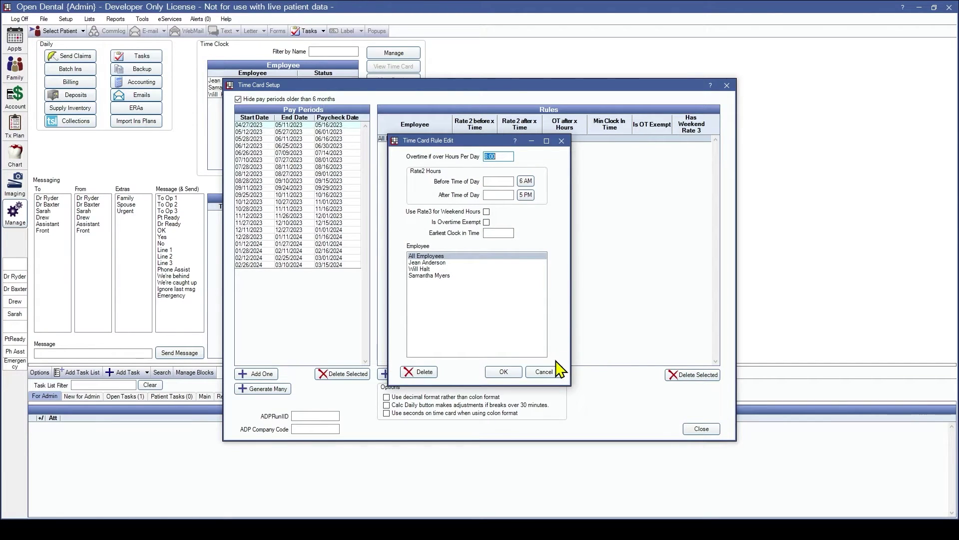
{"action": "left_click", "coordinate": [516, 375]}
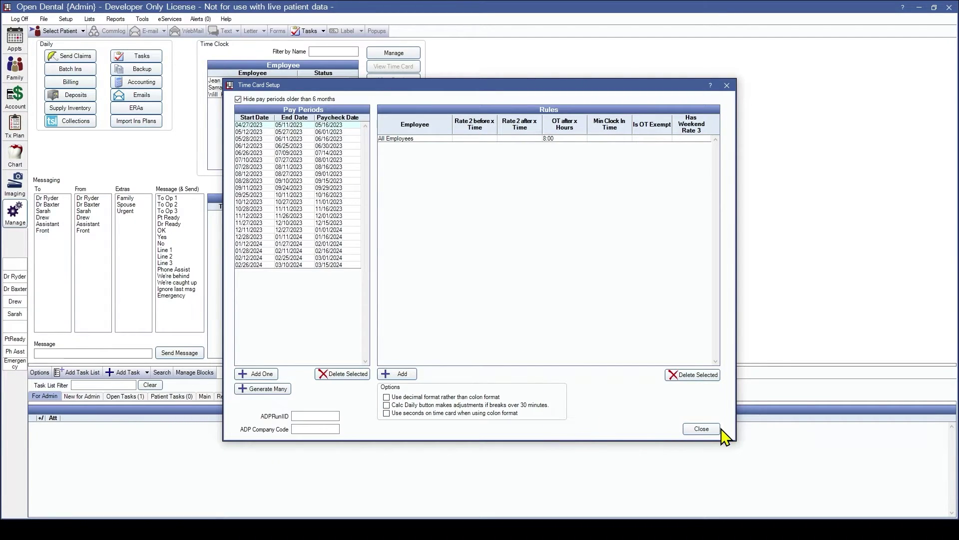
{"action": "left_click", "coordinate": [702, 429]}
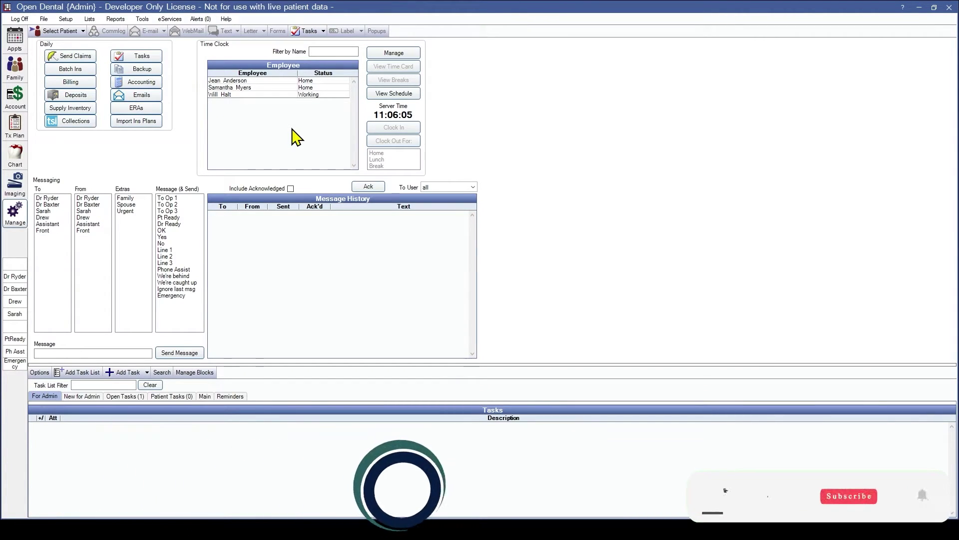
Clock out the employee whose time clock status is Working for Break.
{"action": "left_click", "coordinate": [308, 95]}
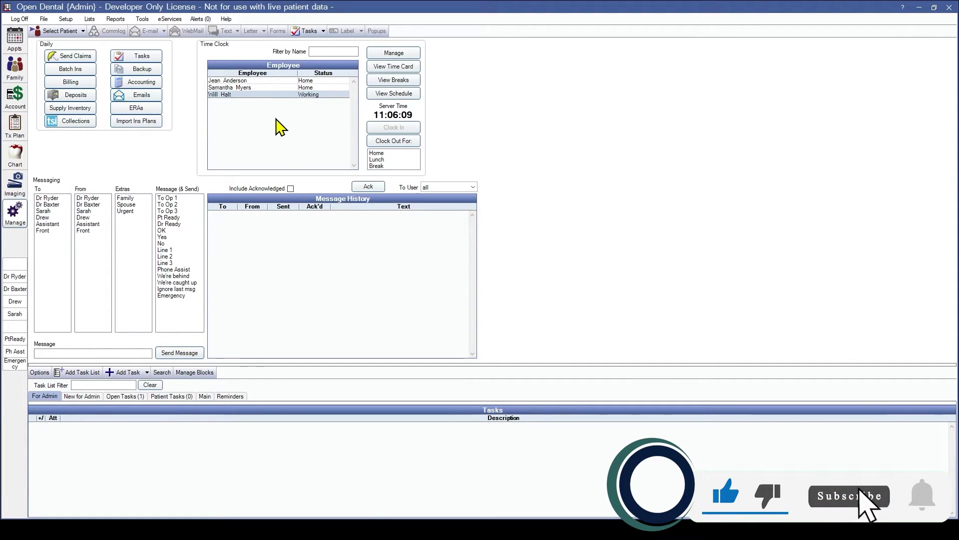
{"action": "left_click", "coordinate": [379, 166]}
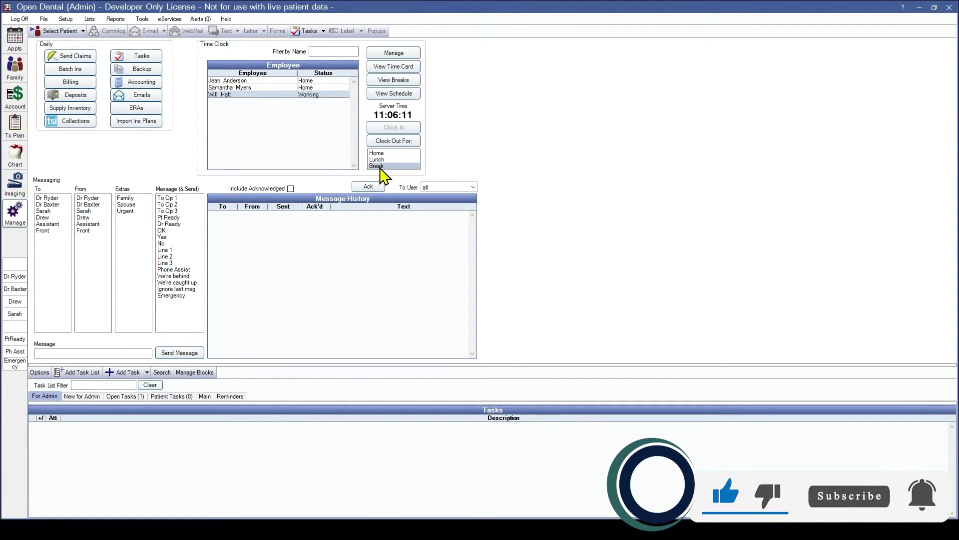
{"action": "left_click", "coordinate": [397, 142]}
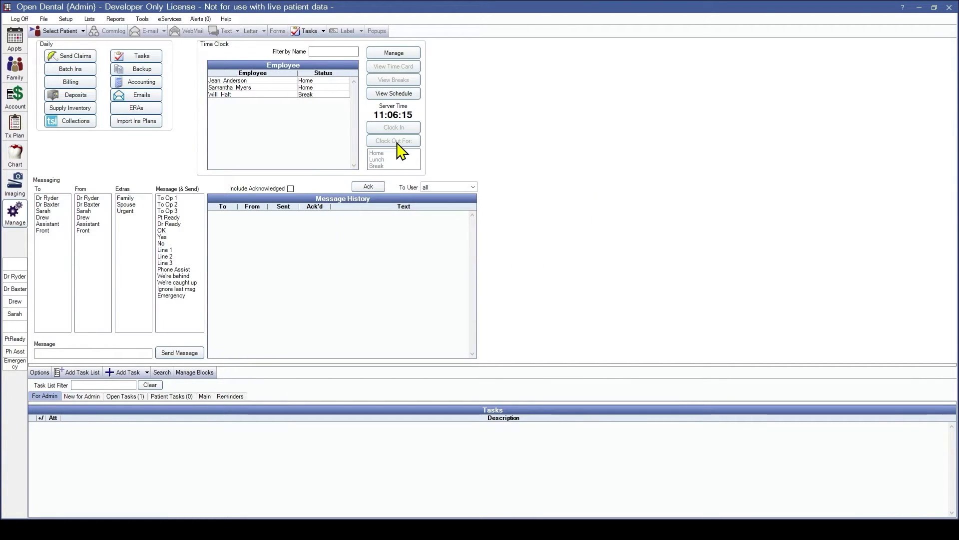
Clock the employee whose status is Break back in and open their time card.
{"action": "left_click", "coordinate": [319, 95]}
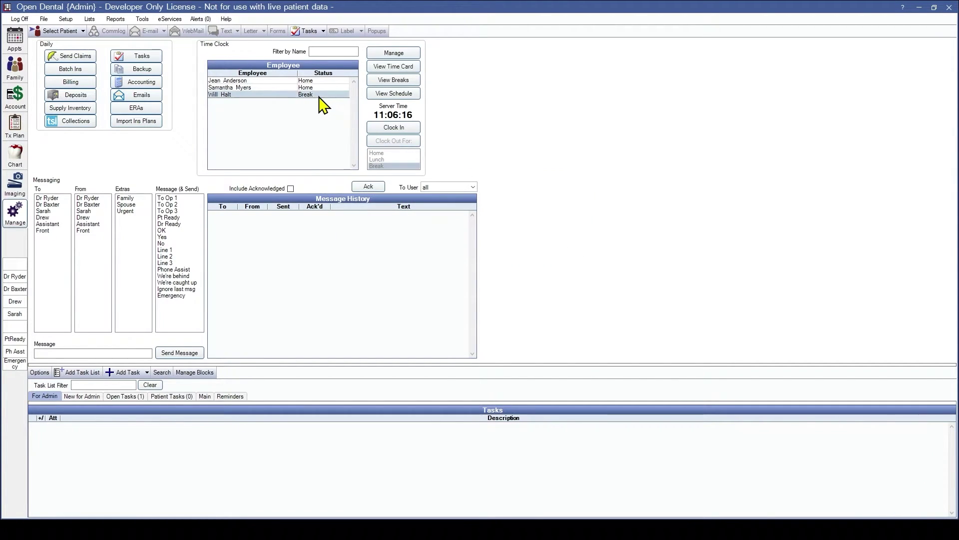
{"action": "left_click", "coordinate": [372, 129]}
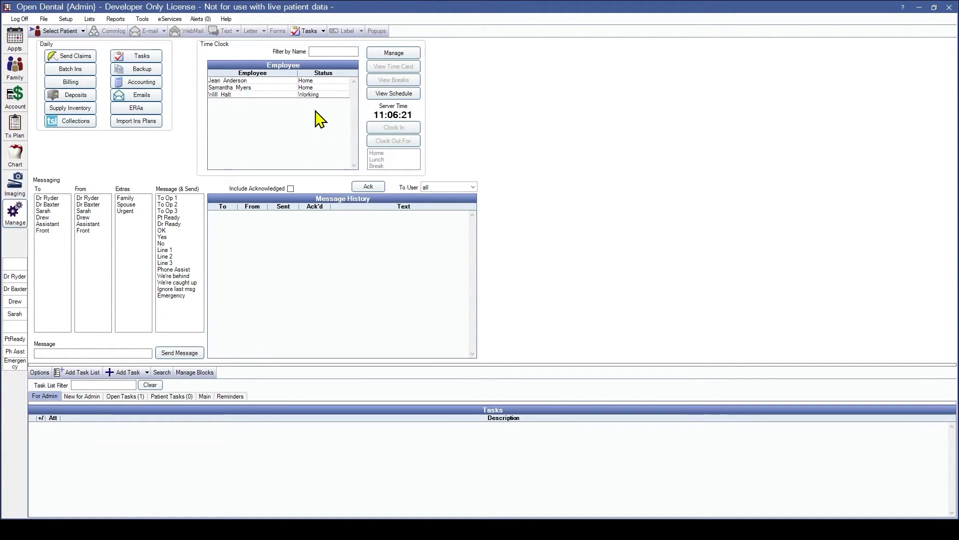
{"action": "left_click", "coordinate": [316, 94]}
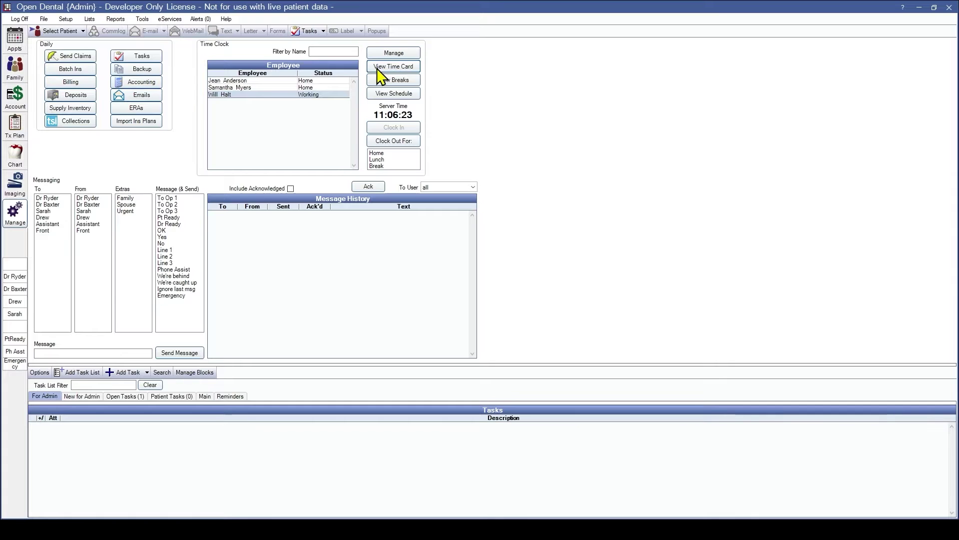
{"action": "left_click", "coordinate": [378, 69]}
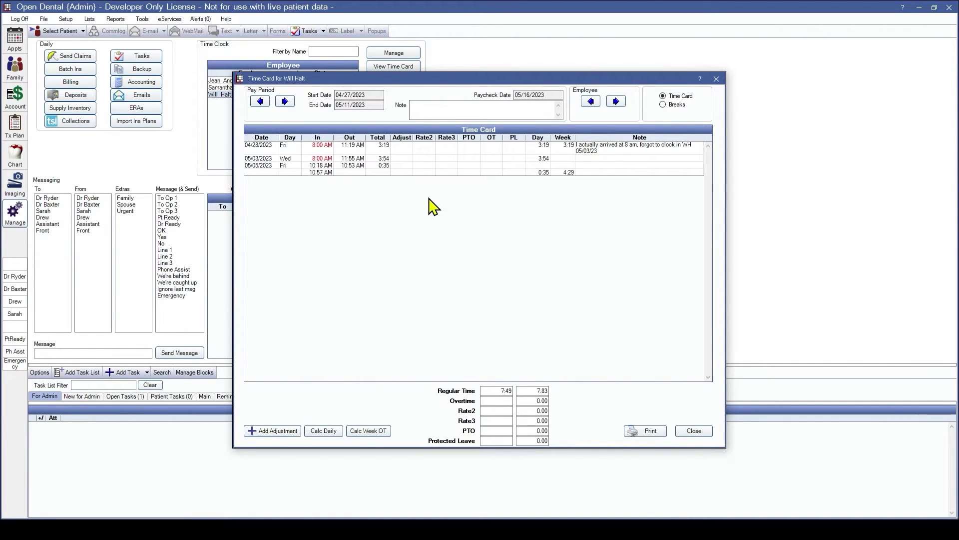
Set the displayed clock-in time of the first 05/05/2023 clock event to 8:00:26 AM.
{"action": "double_click", "coordinate": [349, 167]}
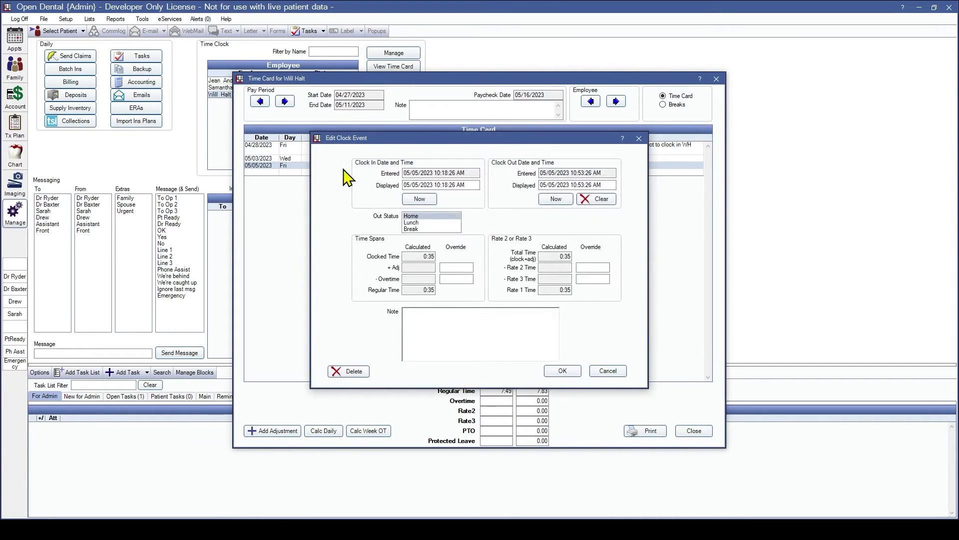
{"action": "left_click", "coordinate": [440, 185]}
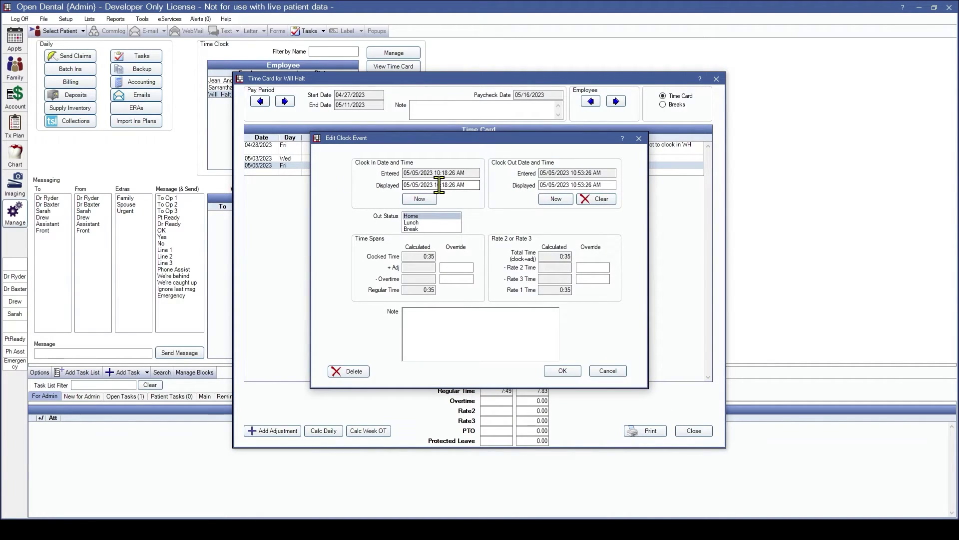
{"action": "key", "text": "BackSpace"}
{"action": "key", "text": "BackSpace"}
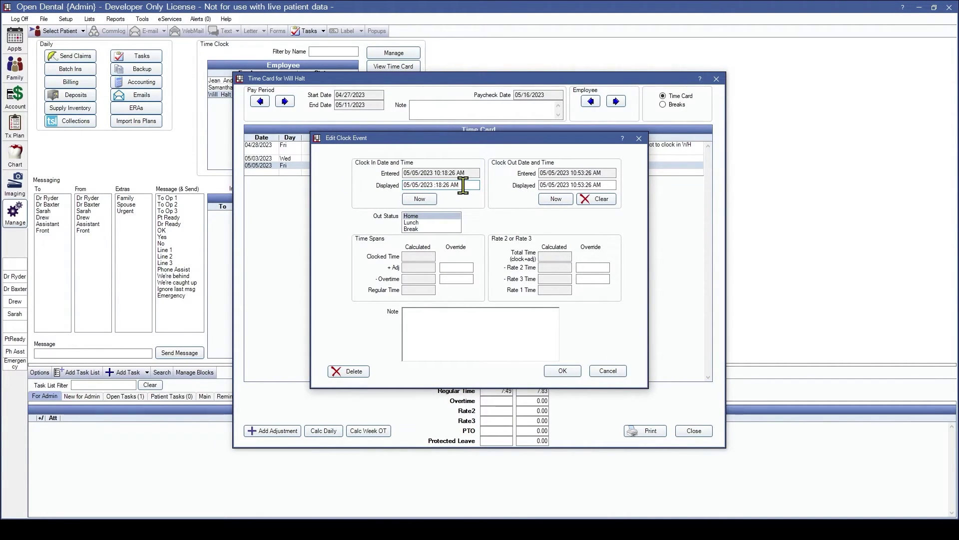
{"action": "type", "text": "8"}
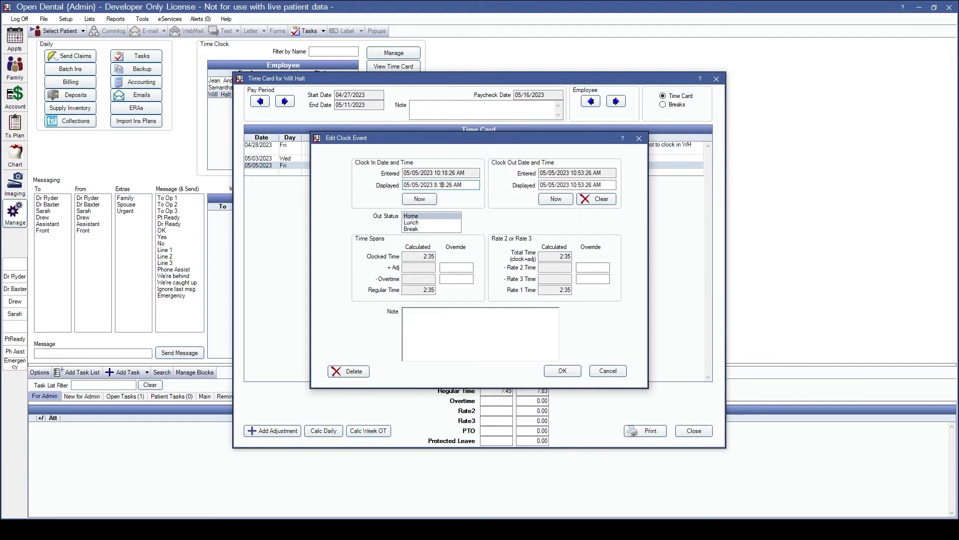
{"action": "key", "text": "BackSpace"}
{"action": "type", "text": "00"}
Add the note "Forgot to clock in when I arrived" to the clock event and save it.
{"action": "left_click", "coordinate": [424, 315]}
{"action": "type", "text": "Forgo"}
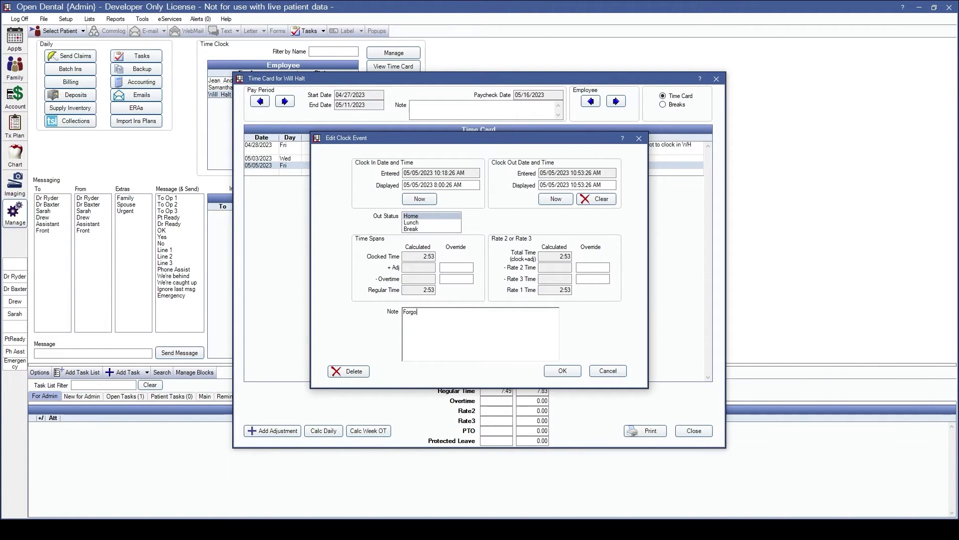
{"action": "type", "text": "t to clock in when I arrived"}
{"action": "left_click", "coordinate": [562, 370]}
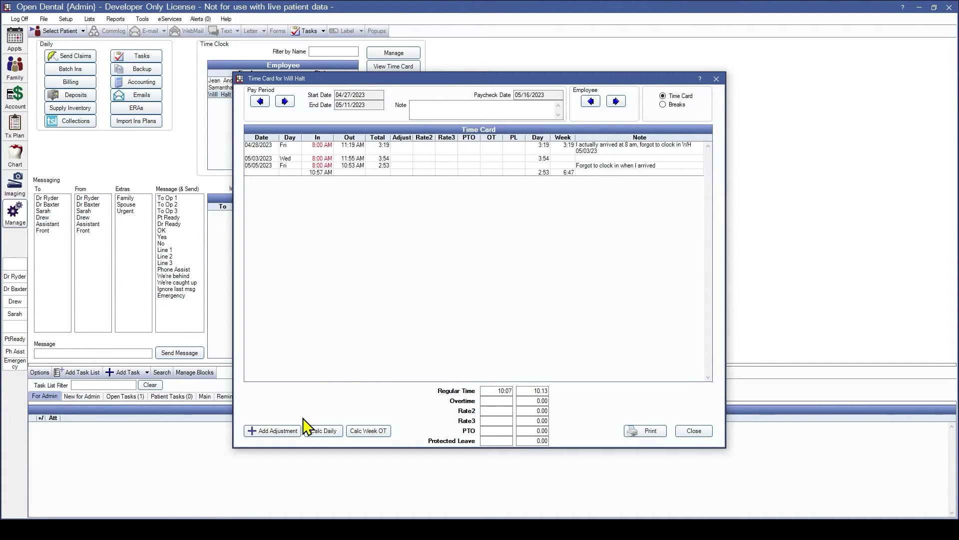
Start a time card adjustment dated 05/04/2023 for 8 hours.
{"action": "left_click", "coordinate": [295, 434]}
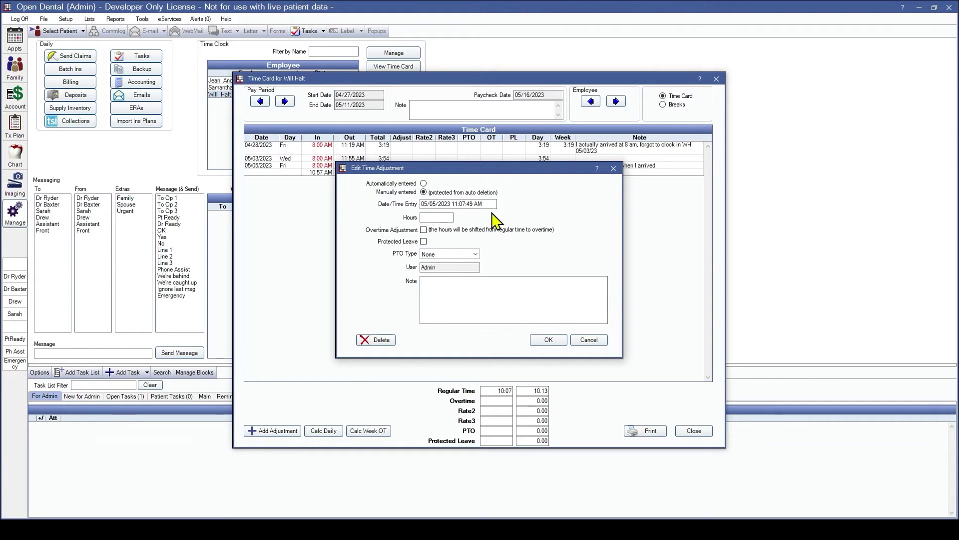
{"action": "left_click", "coordinate": [440, 203]}
{"action": "key", "text": "BackSpace"}
{"action": "type", "text": "4"}
{"action": "left_click", "coordinate": [437, 216]}
{"action": "type", "text": "8"}
Set the adjustment's PTO type to PTO, add the note "Absence" and save it.
{"action": "left_click", "coordinate": [451, 254]}
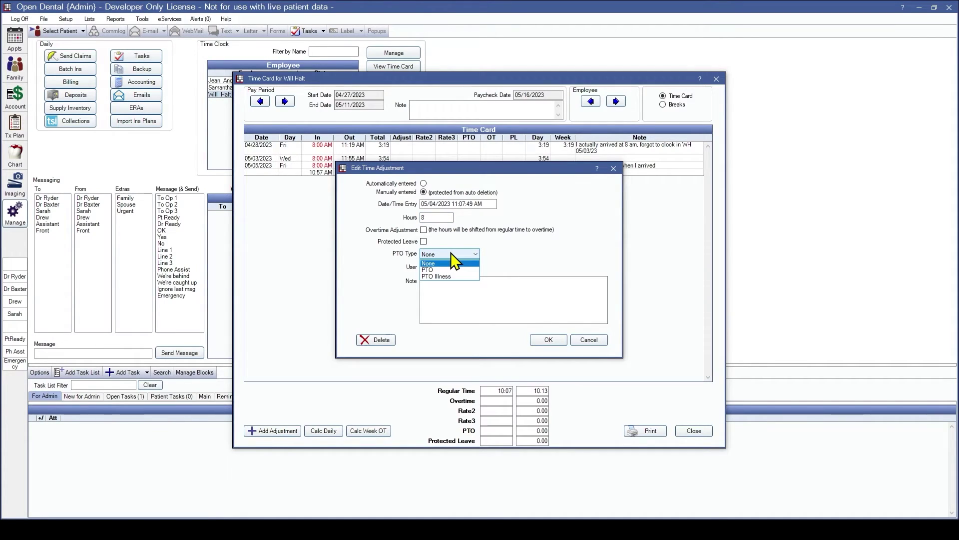
{"action": "left_click", "coordinate": [435, 270]}
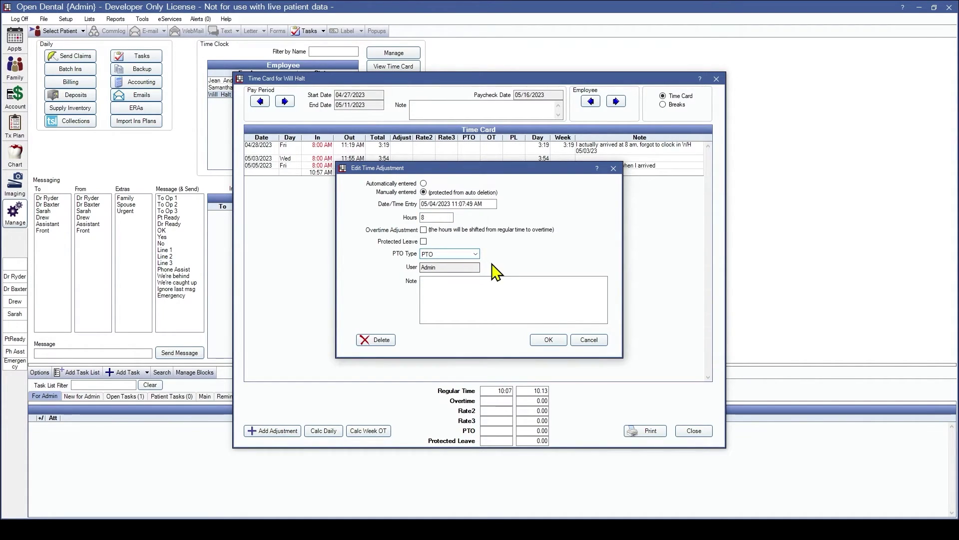
{"action": "left_click", "coordinate": [431, 301]}
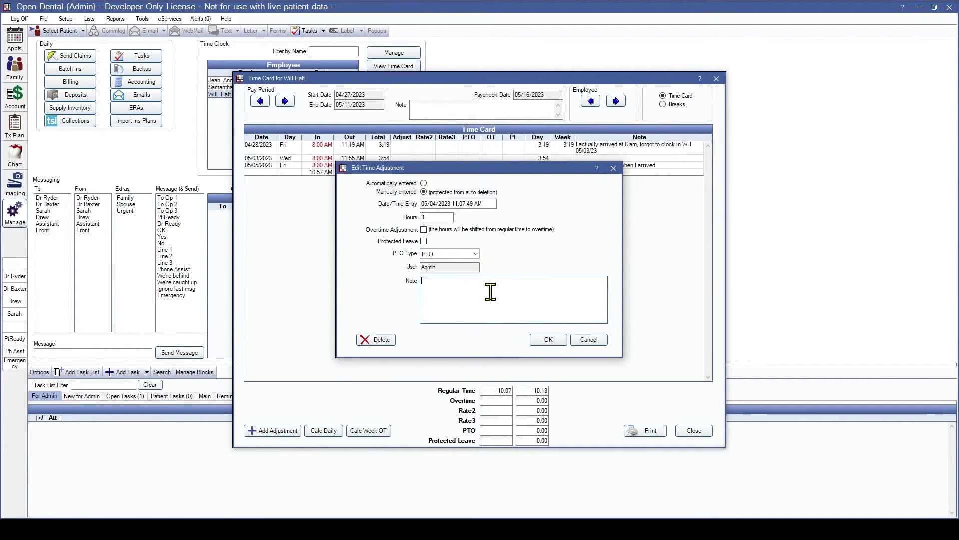
{"action": "type", "text": "Absence"}
{"action": "left_click", "coordinate": [546, 340]}
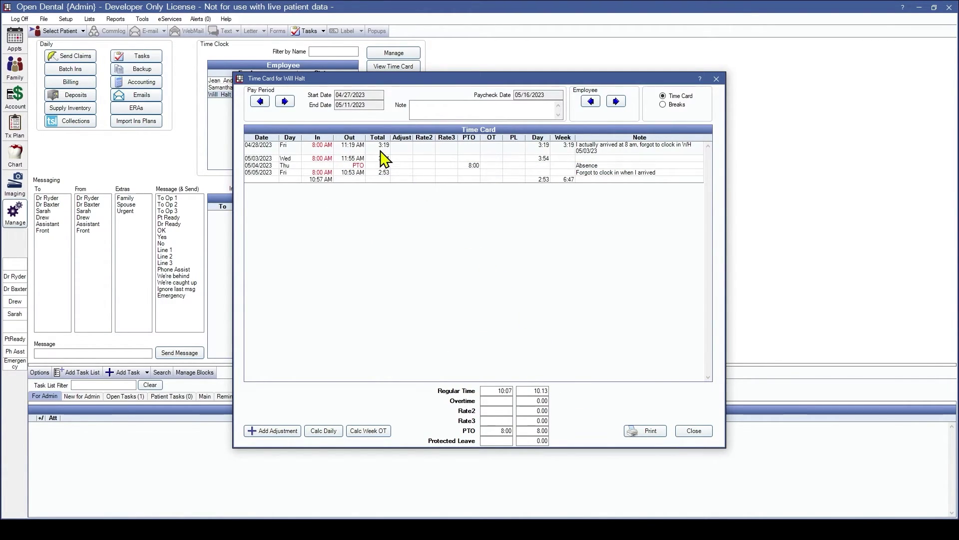
Review the 05/04/2023 PTO adjustment entry and close the time card.
{"action": "left_click", "coordinate": [367, 165]}
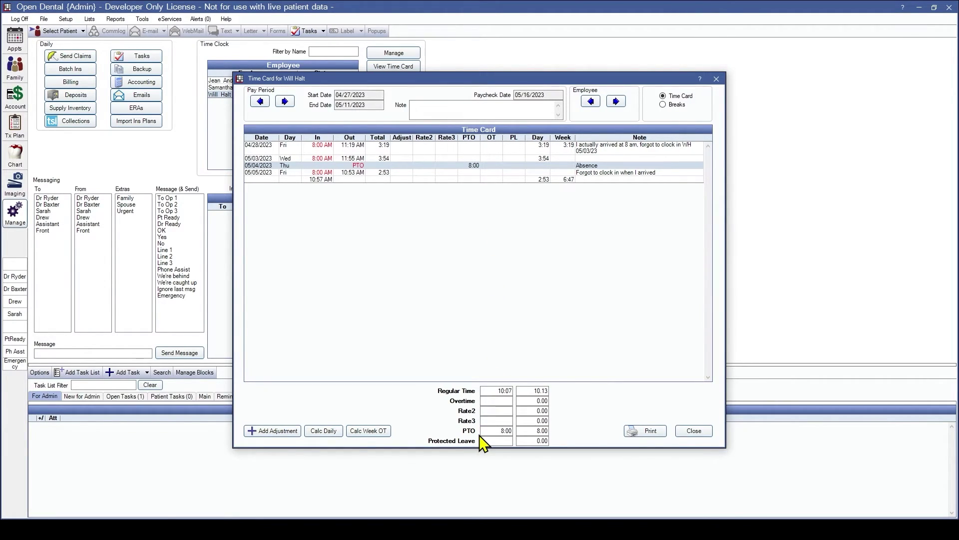
{"action": "double_click", "coordinate": [474, 166]}
{"action": "left_click", "coordinate": [555, 339]}
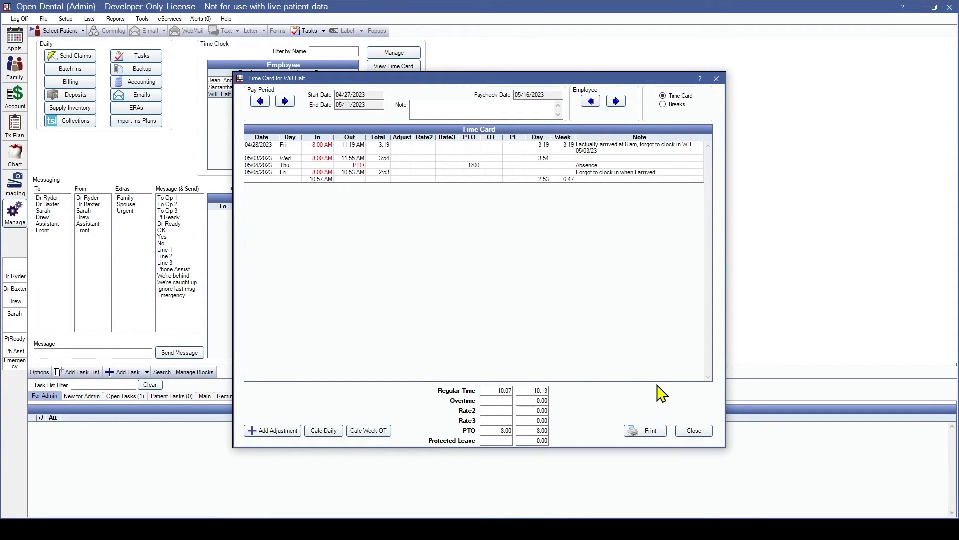
{"action": "left_click", "coordinate": [692, 433]}
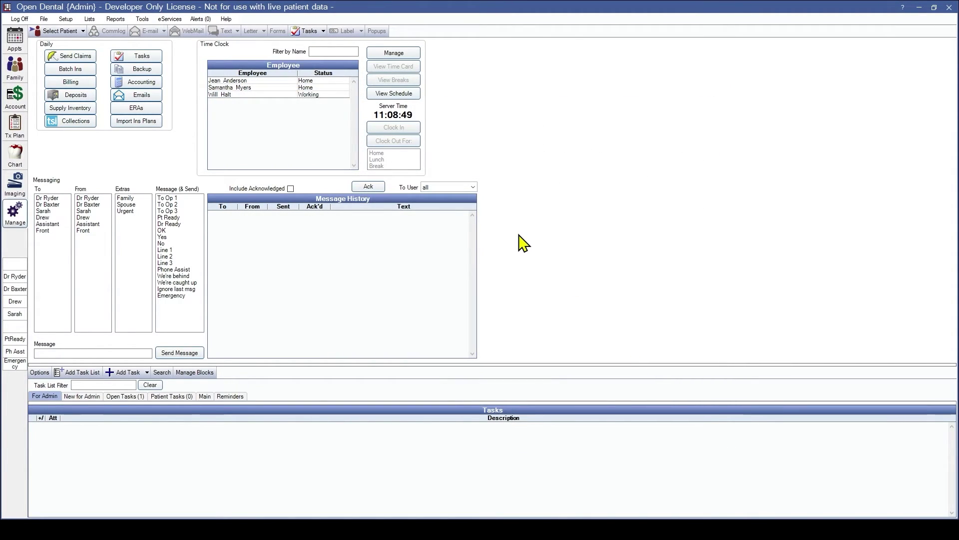
Clock out the employee whose time clock status is Working for Home.
{"action": "left_click", "coordinate": [289, 96]}
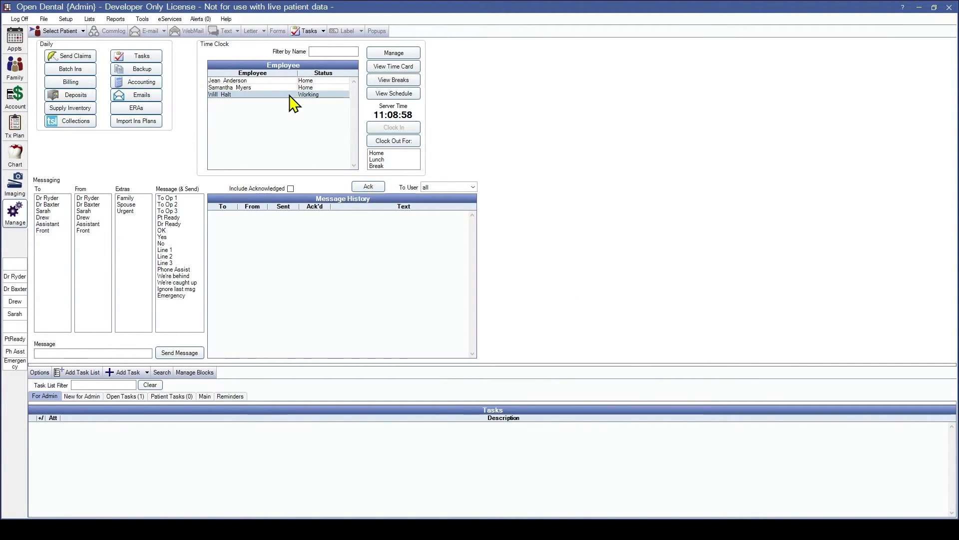
{"action": "left_click", "coordinate": [377, 153]}
{"action": "left_click", "coordinate": [385, 142]}
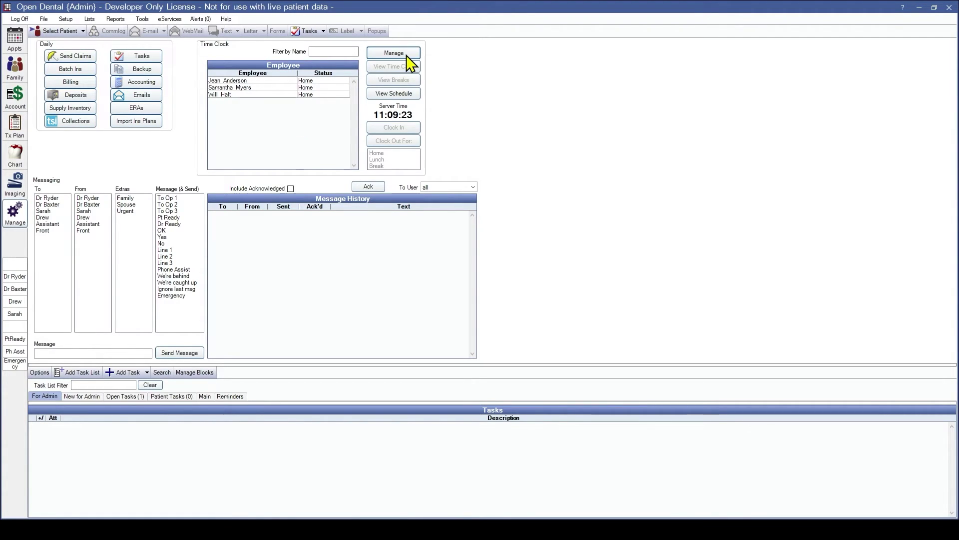
Open time card management and run the daily calculations for all employees in the 04/27/2023 to 05/11/2023 pay period.
{"action": "left_click", "coordinate": [407, 56]}
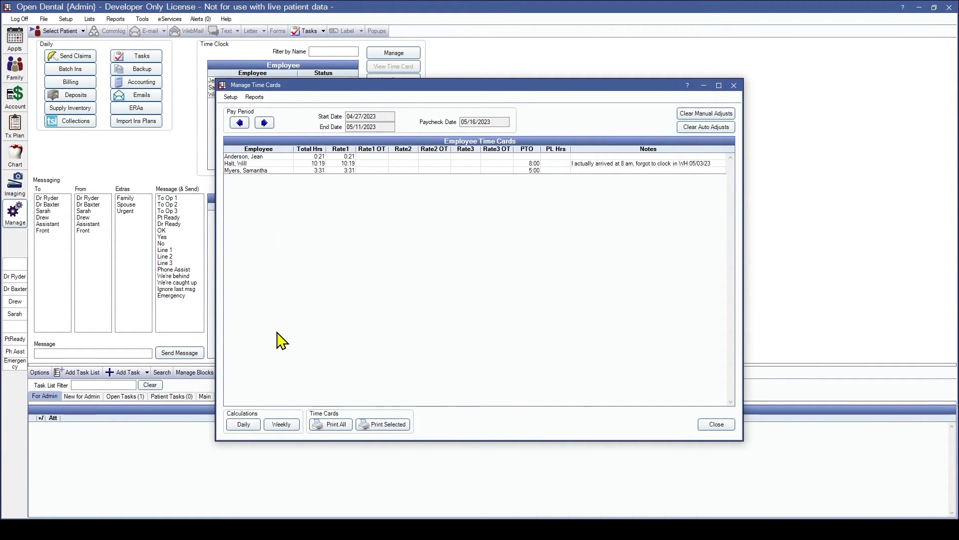
{"action": "left_click", "coordinate": [254, 429]}
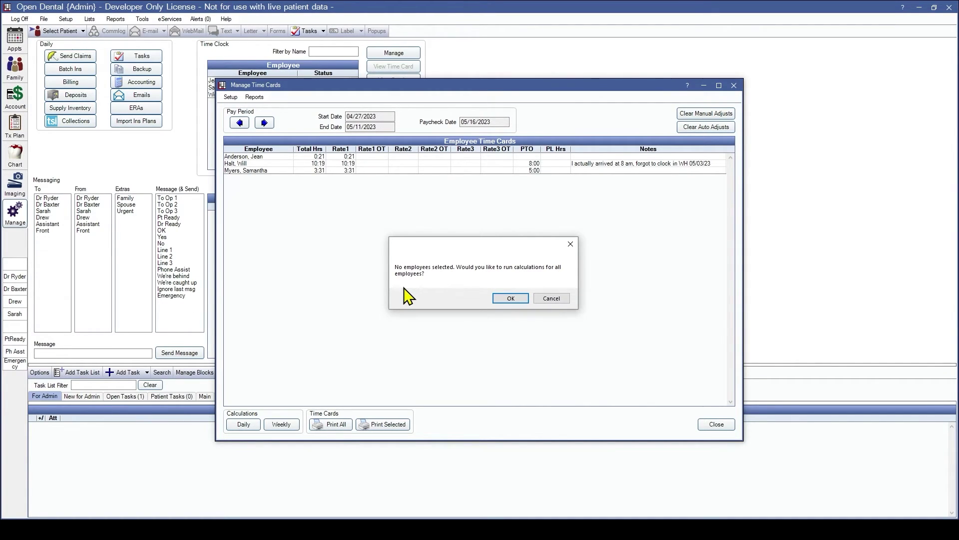
{"action": "left_click", "coordinate": [524, 298]}
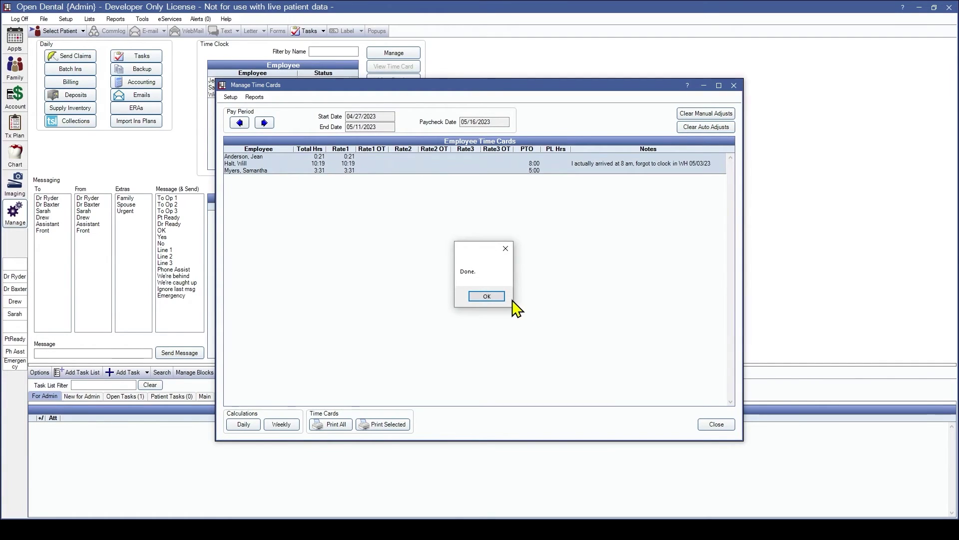
{"action": "left_click", "coordinate": [487, 296]}
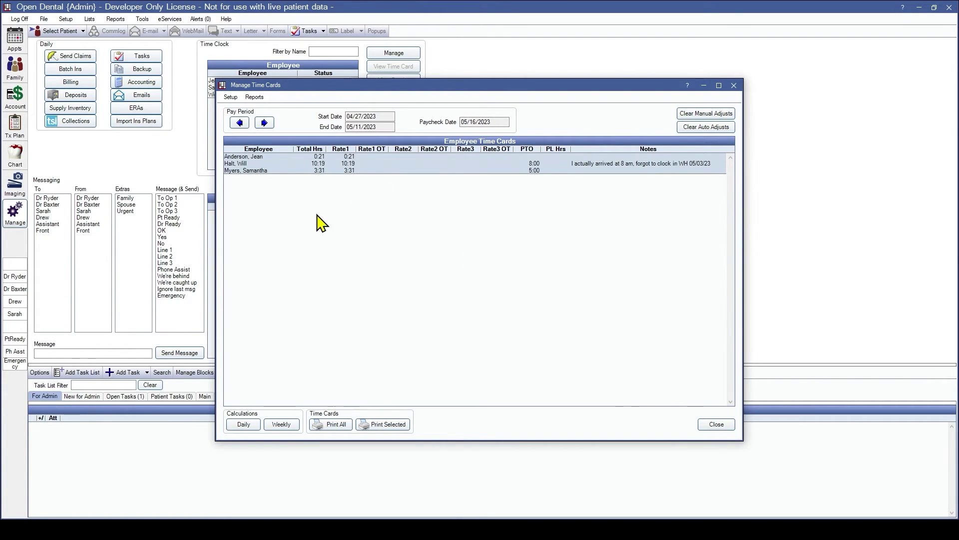
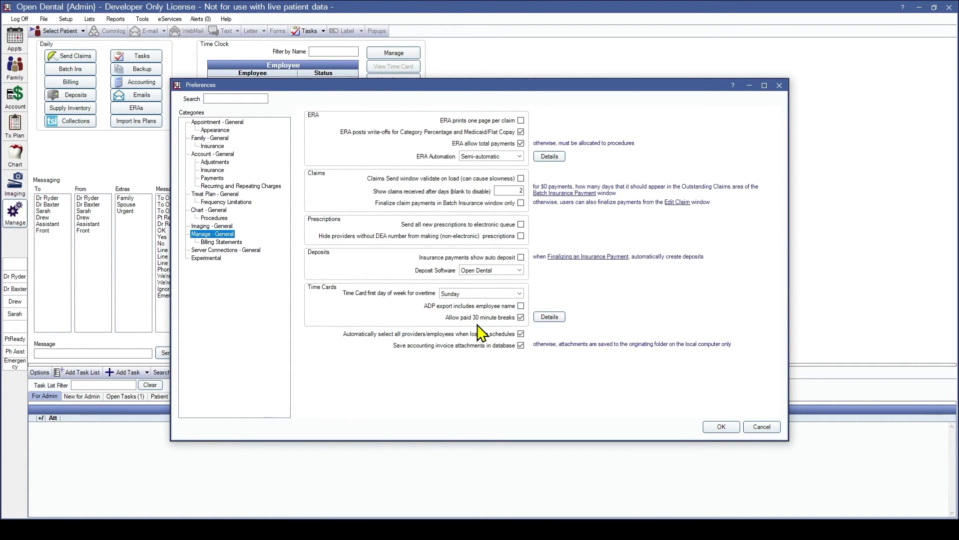
Review the details of the "Allow paid 30 minute breaks" time card preference and close the preferences.
{"action": "left_click", "coordinate": [543, 316]}
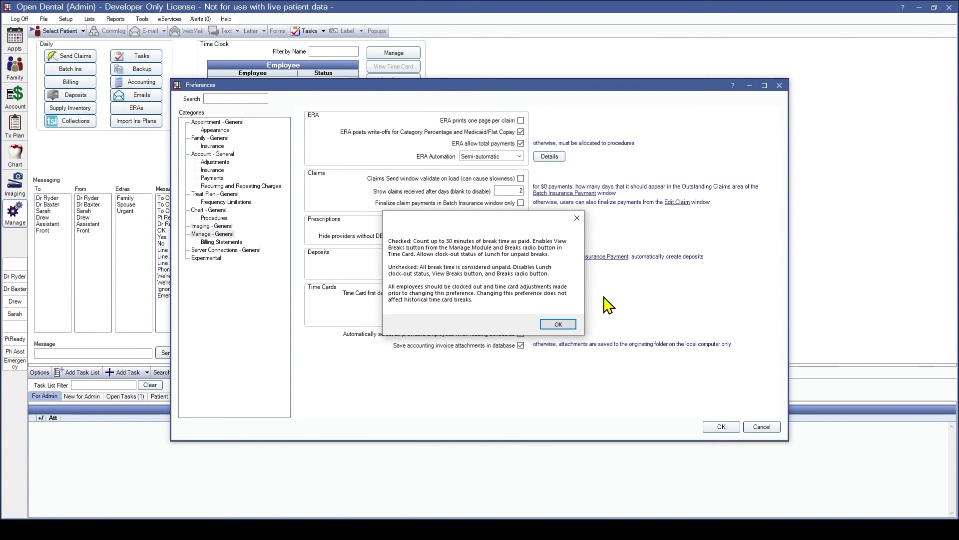
{"action": "left_click", "coordinate": [569, 324]}
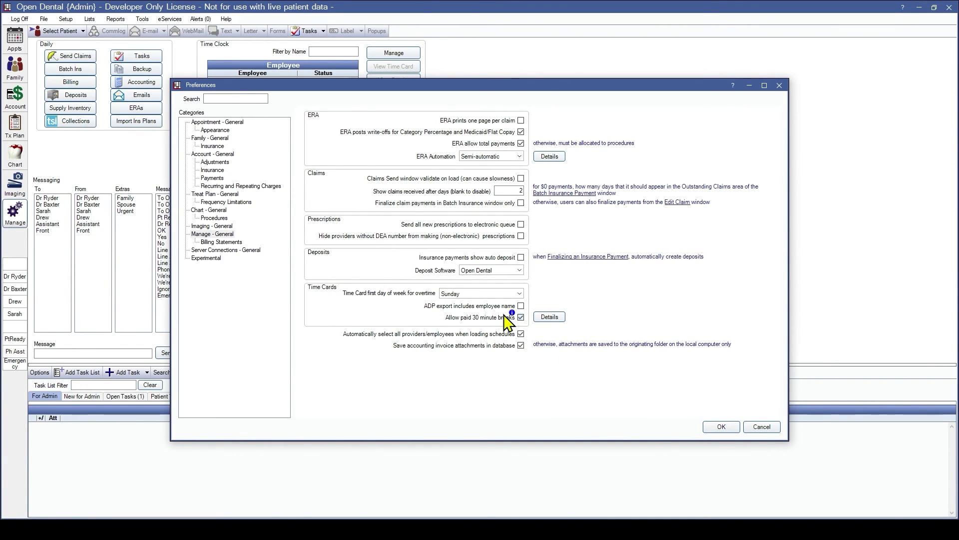
{"action": "left_click", "coordinate": [722, 427]}
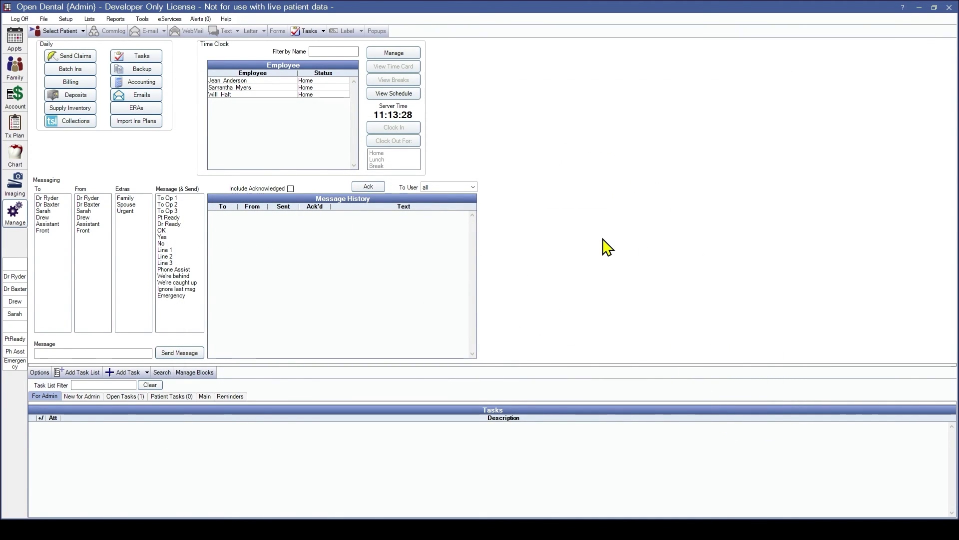